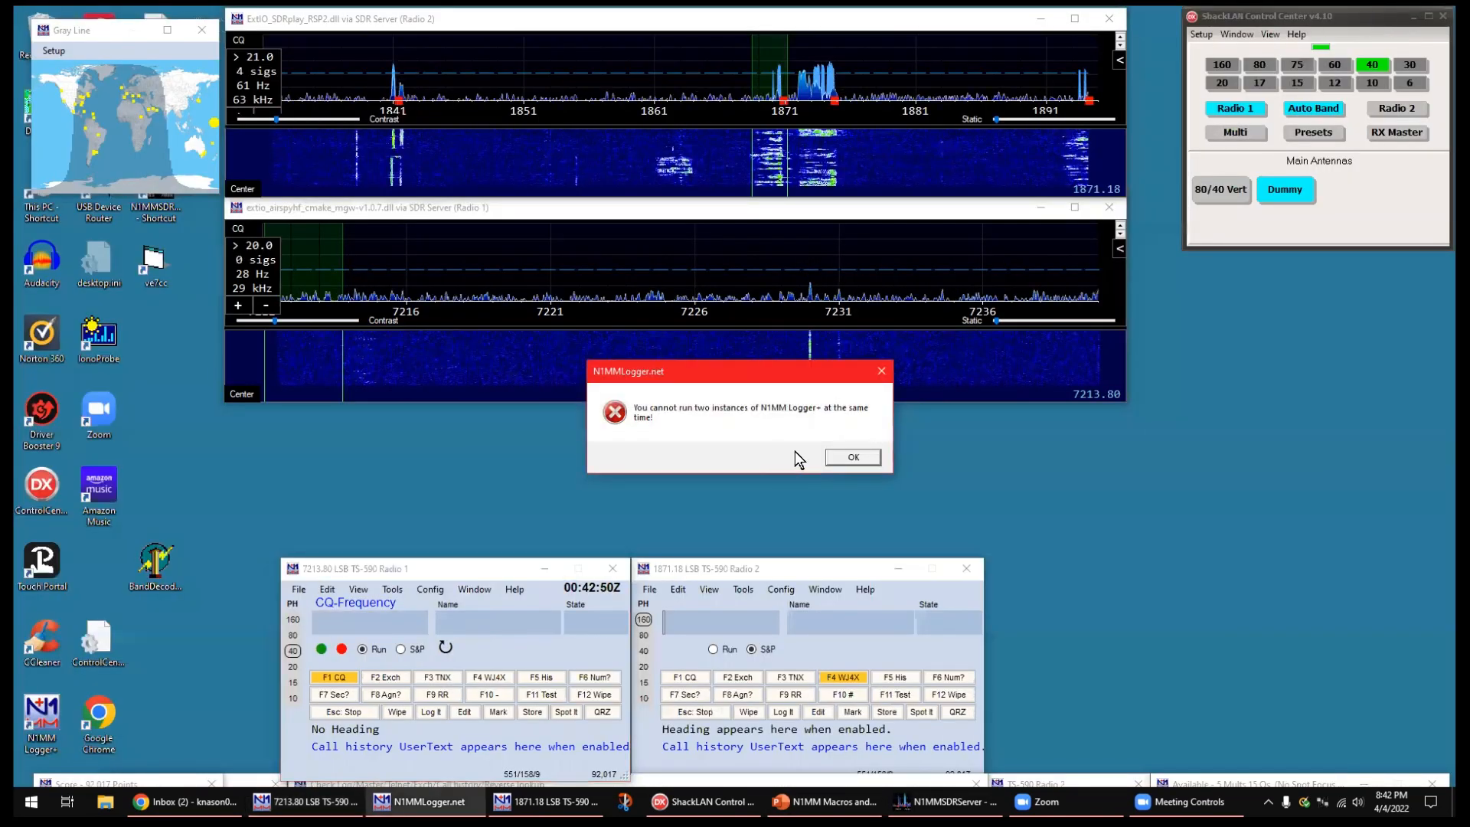
# - Dismiss the duplicate-instance error and display the Check window from Radio 1's entry window
pyautogui.click(831, 454)
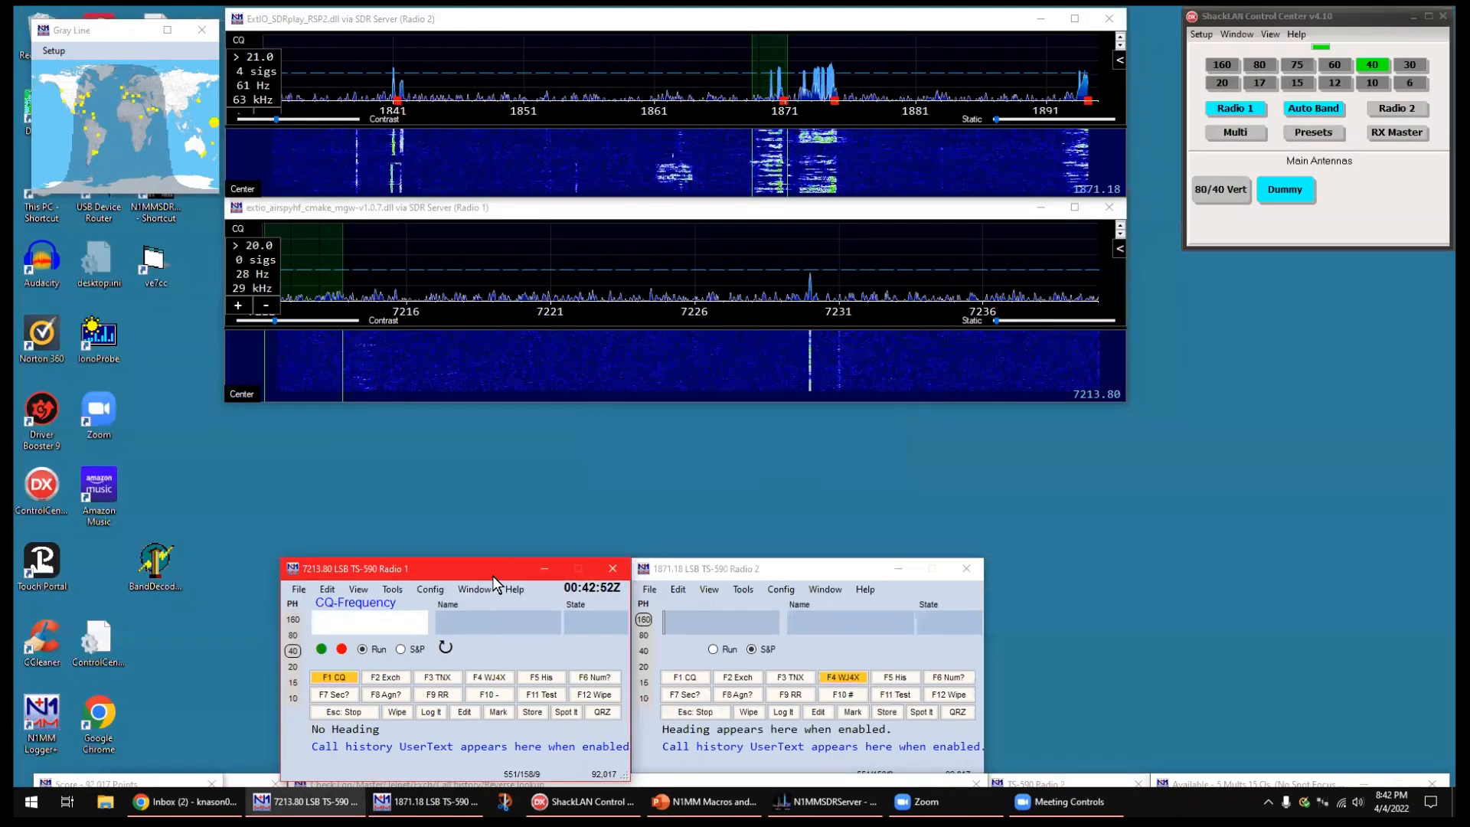
pyautogui.click(464, 588)
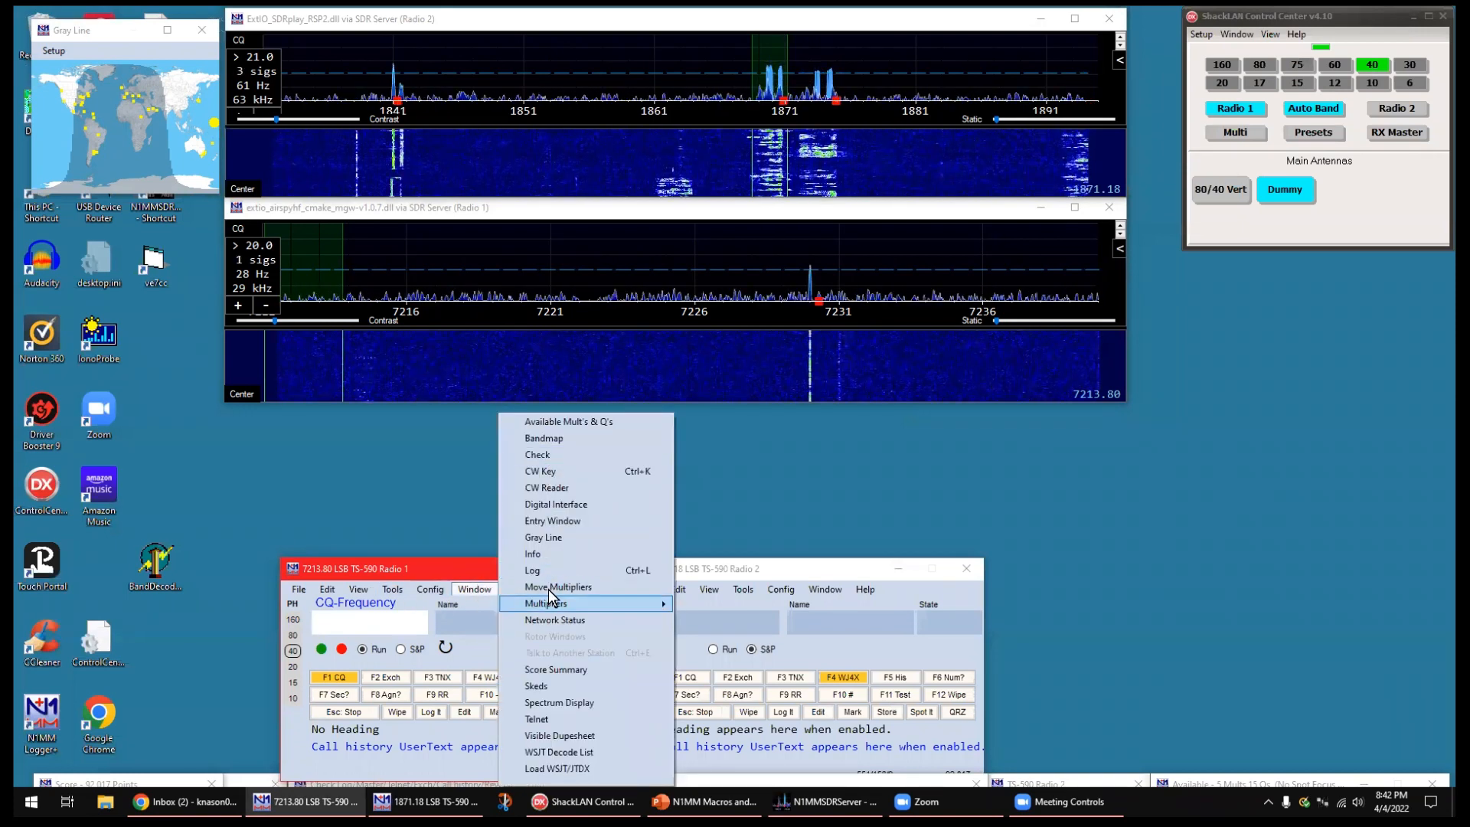
pyautogui.click(550, 458)
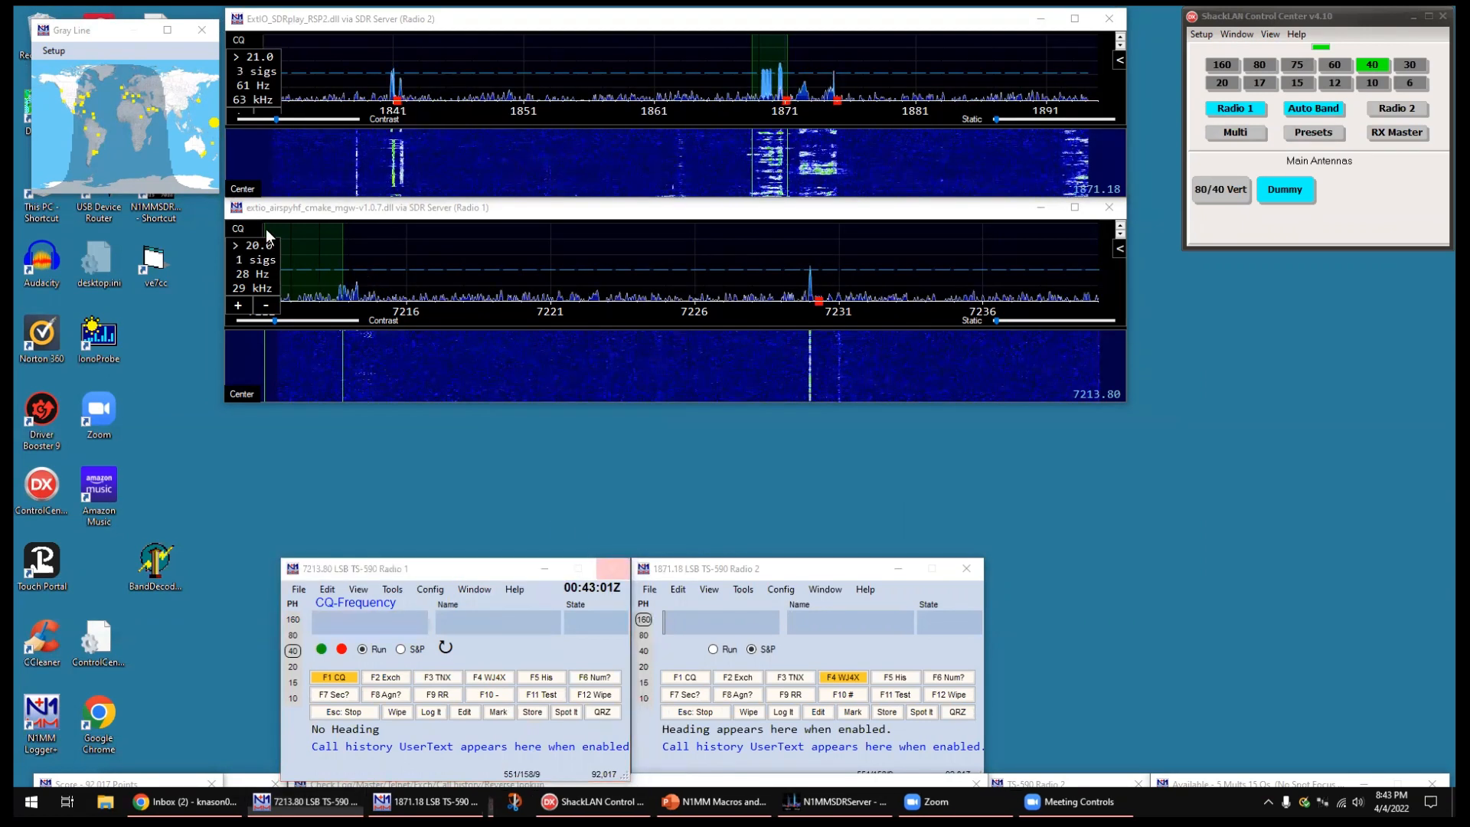
pyautogui.click(239, 219)
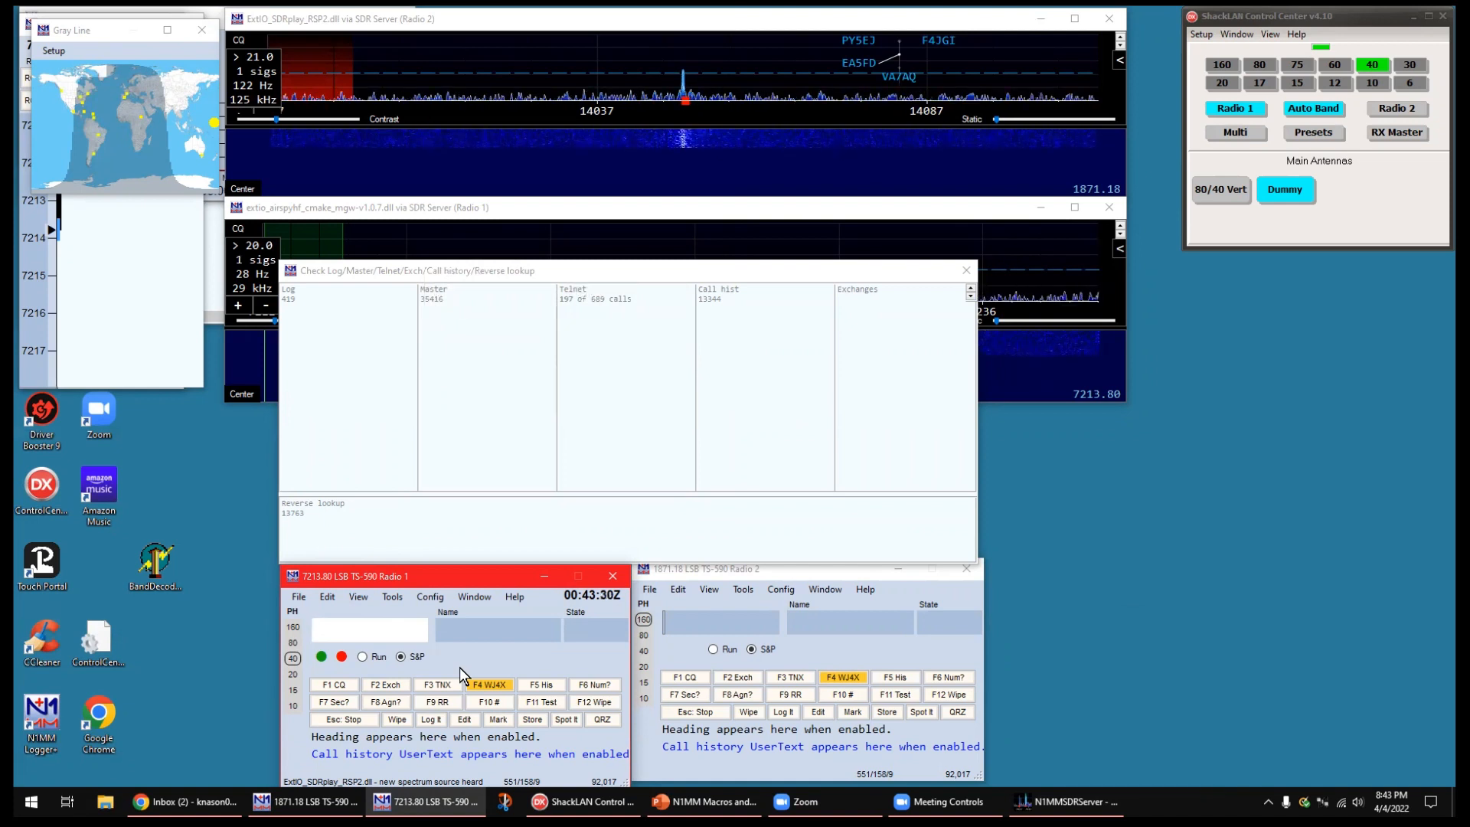
# - Check matches for the partial call sign K4B, extend it to K4BB, and change it to K4AB in Radio 1's entry window
pyautogui.write('K4')
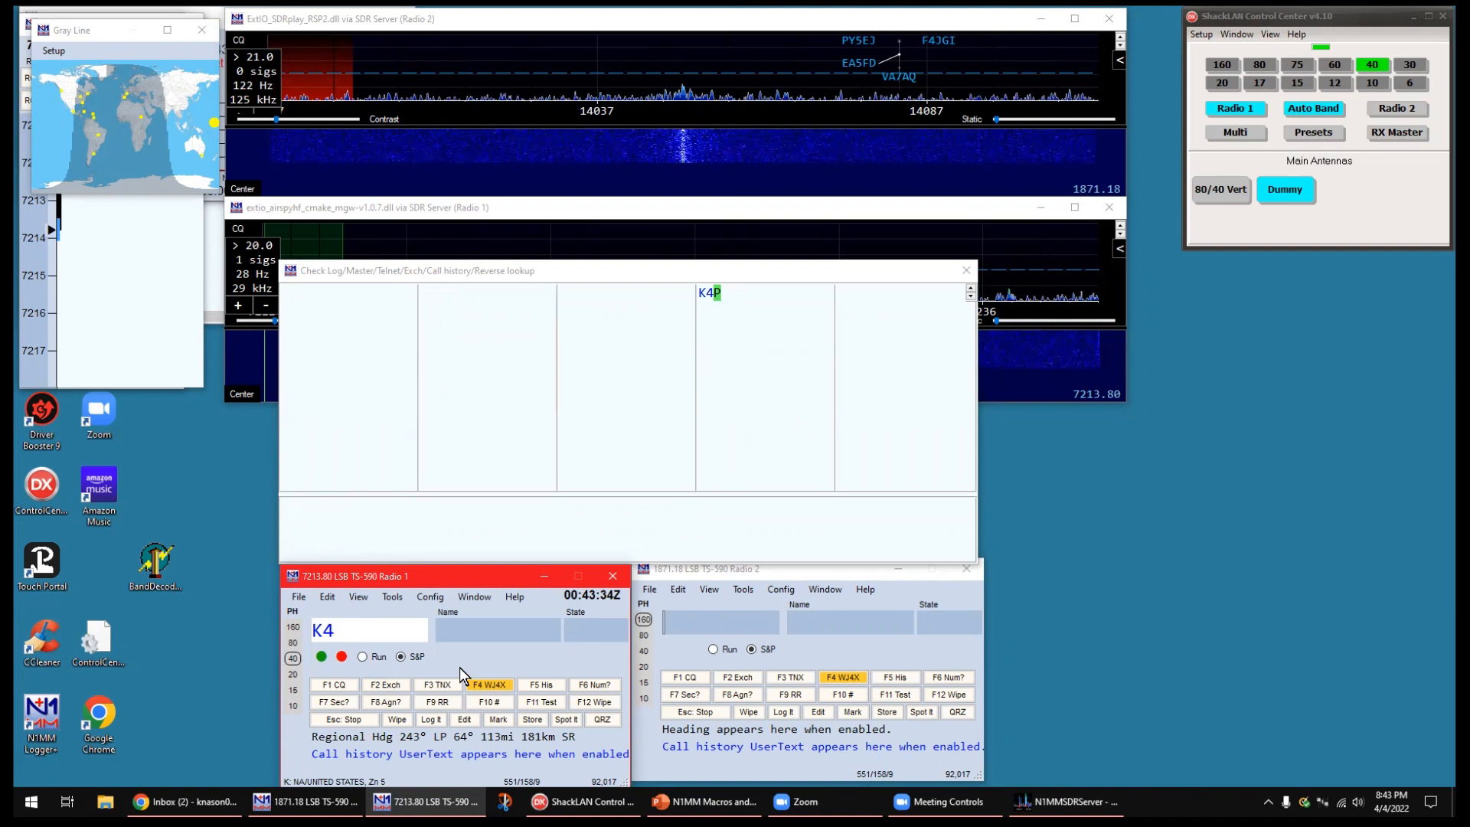
pyautogui.write('B')
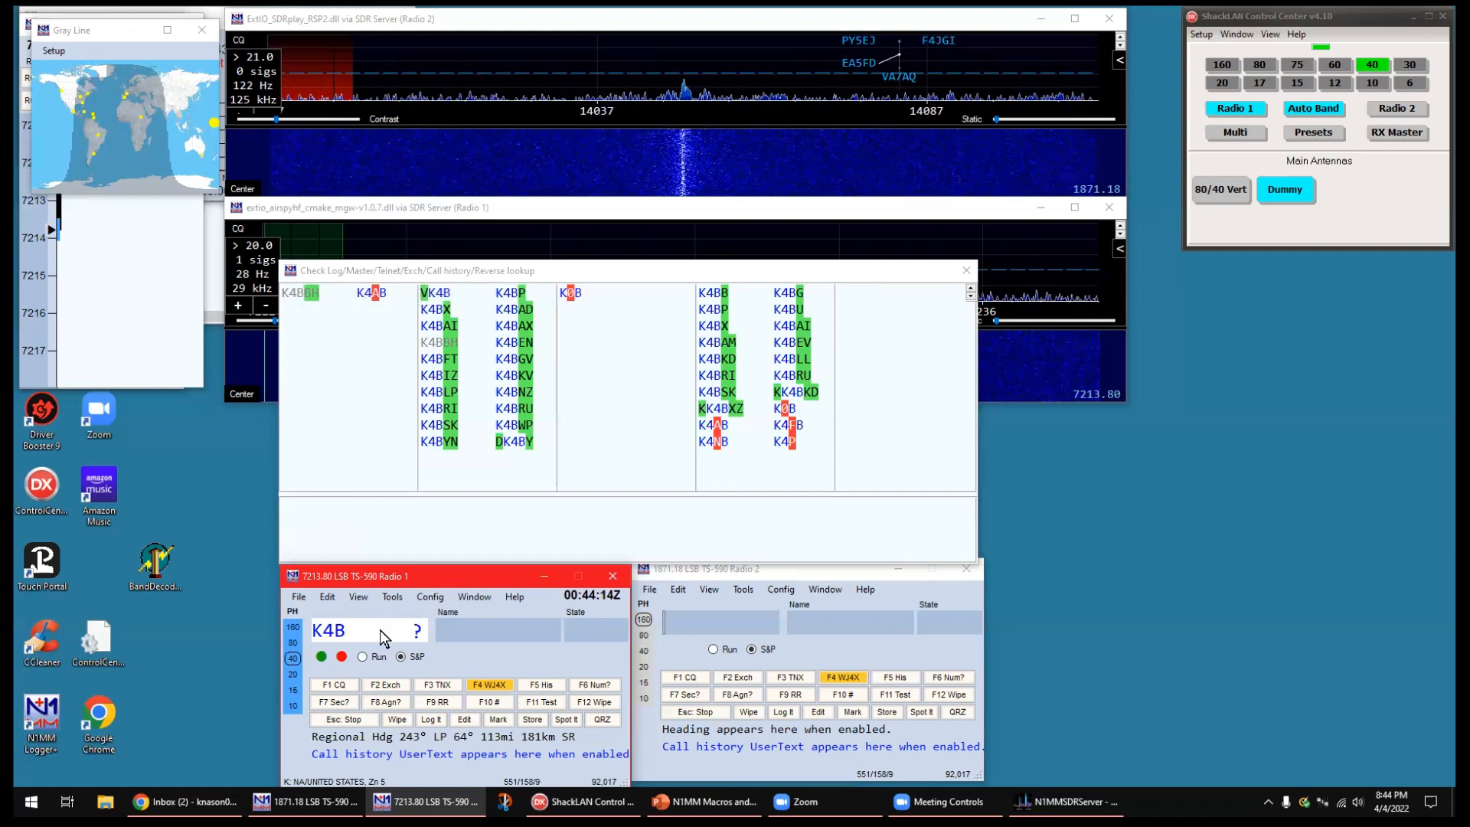
pyautogui.write('B')
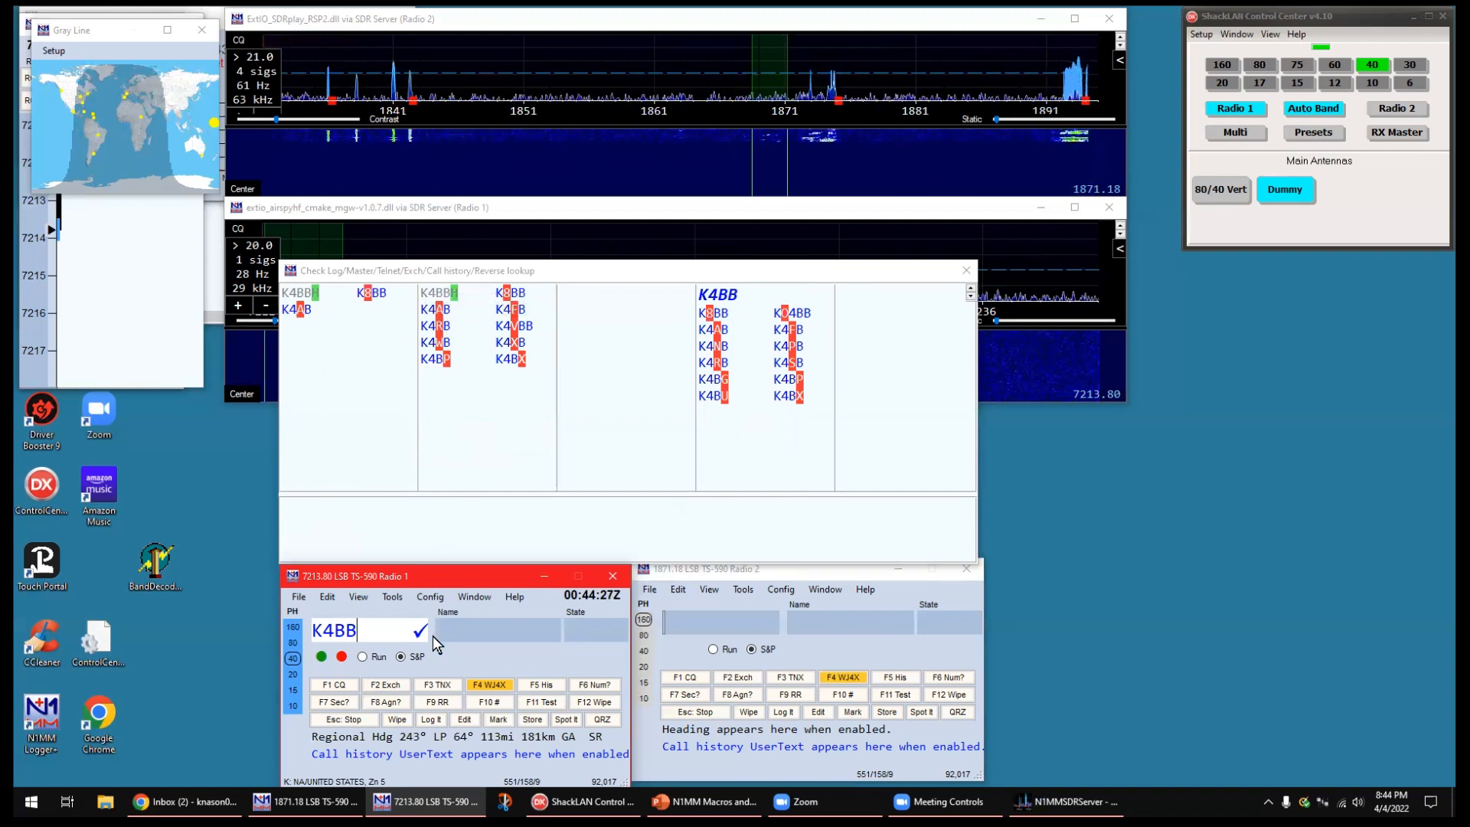
pyautogui.press('Left')
pyautogui.press('BackSpace')
pyautogui.write('A')
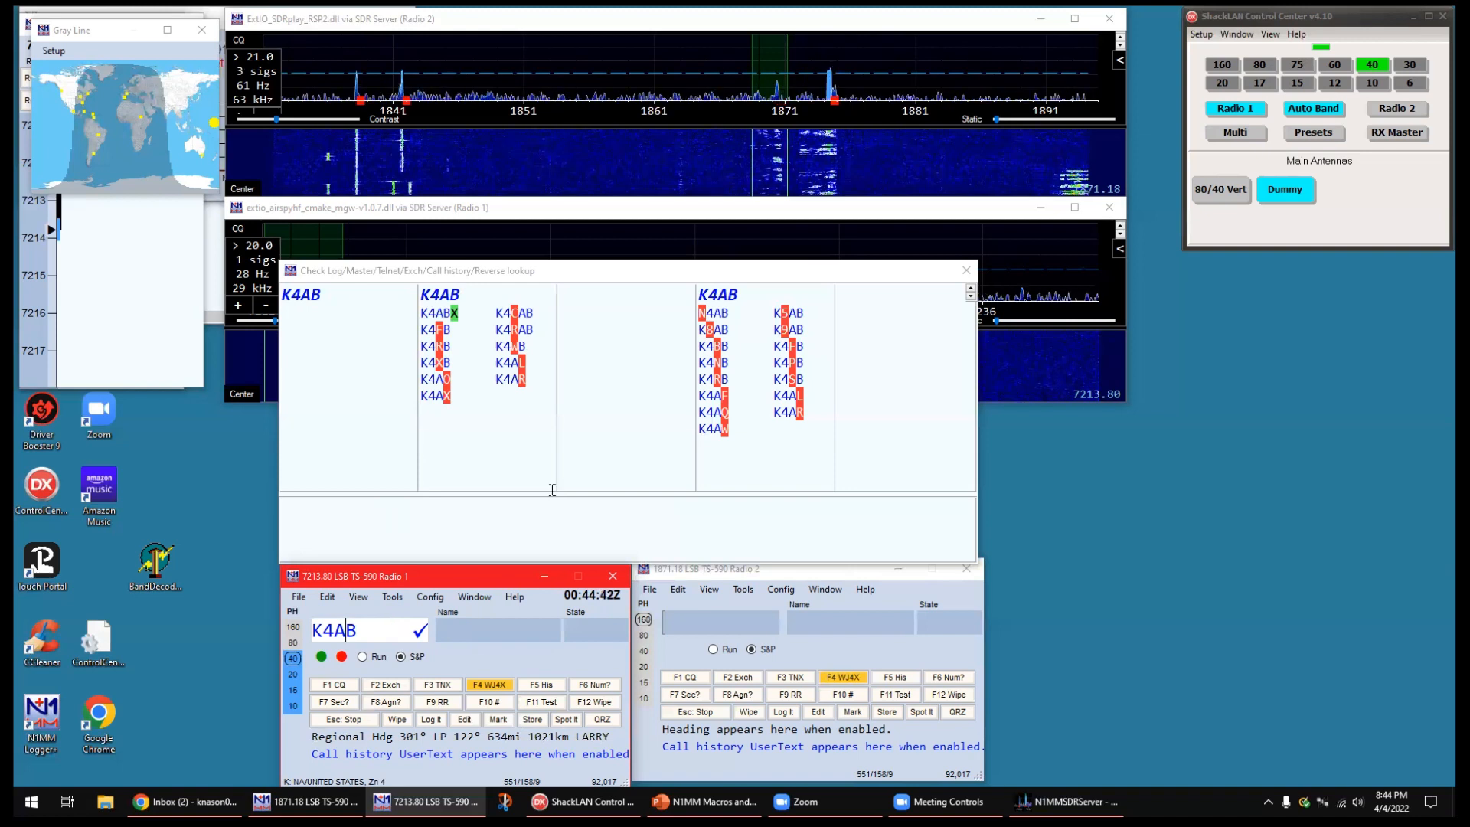
pyautogui.press('BackSpace')
pyautogui.press('Right')
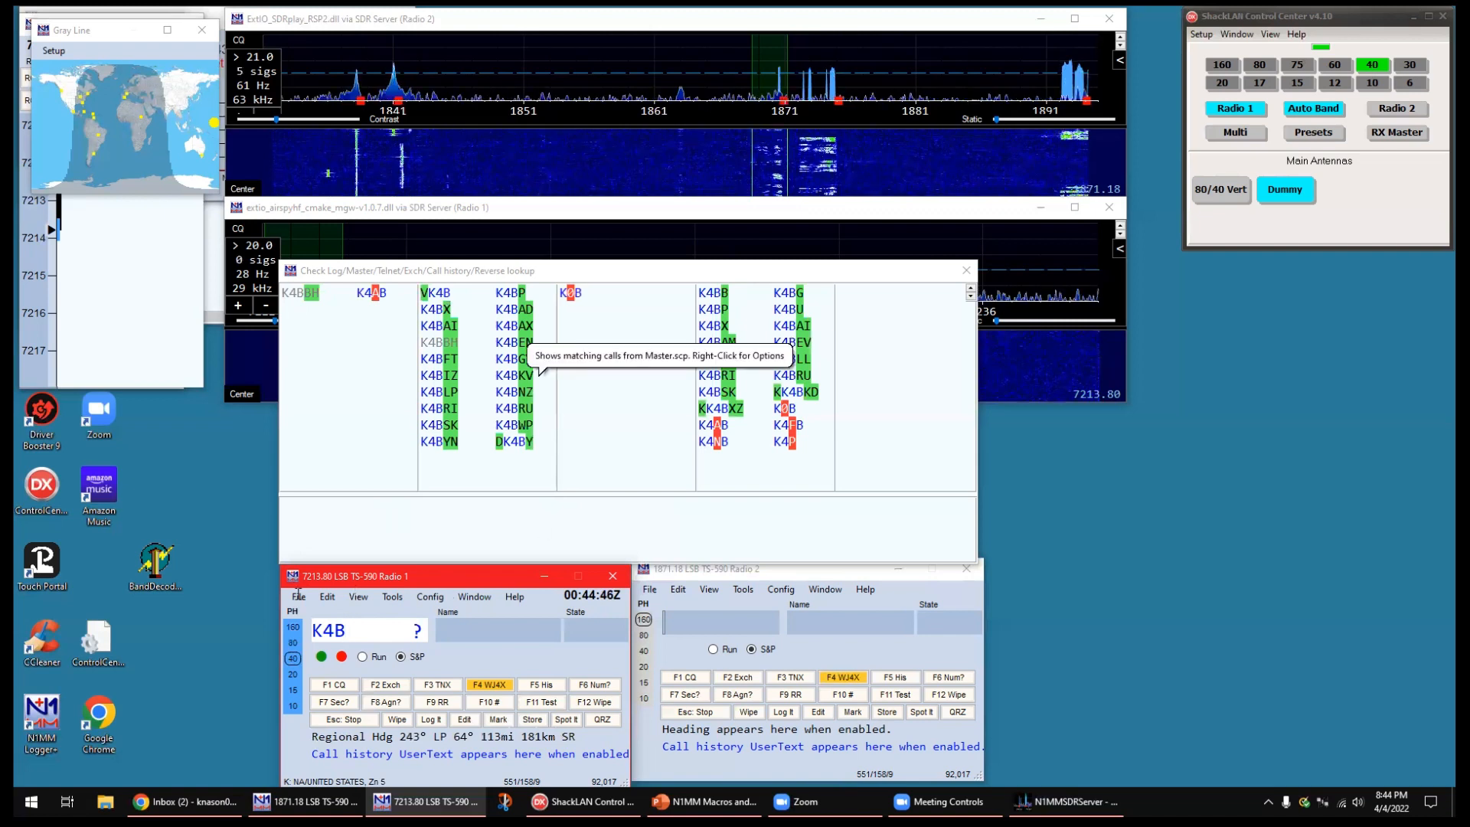
pyautogui.write('AI')
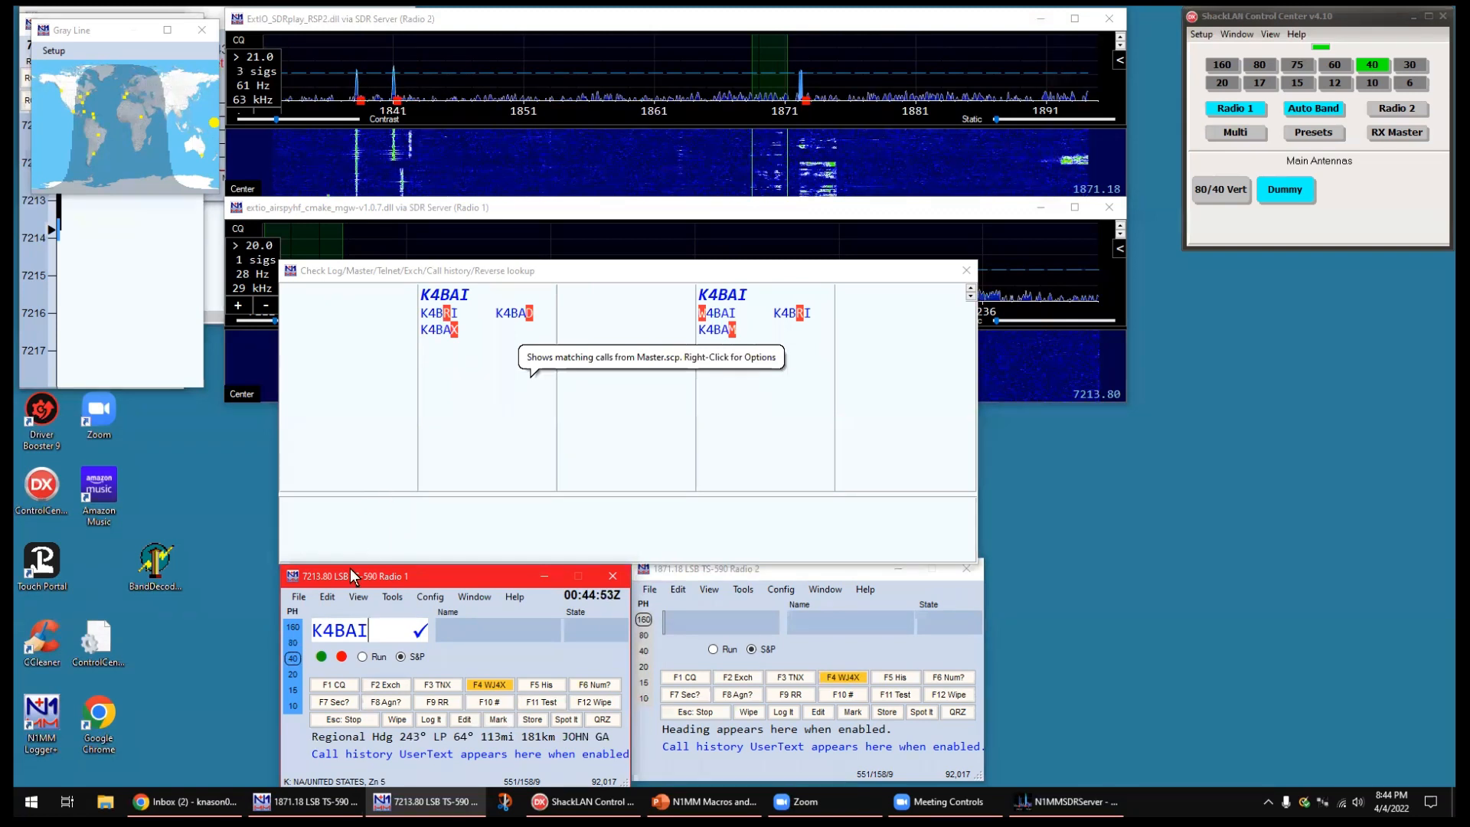
pyautogui.hotkey('alt', 'f')
pyautogui.press('Return')
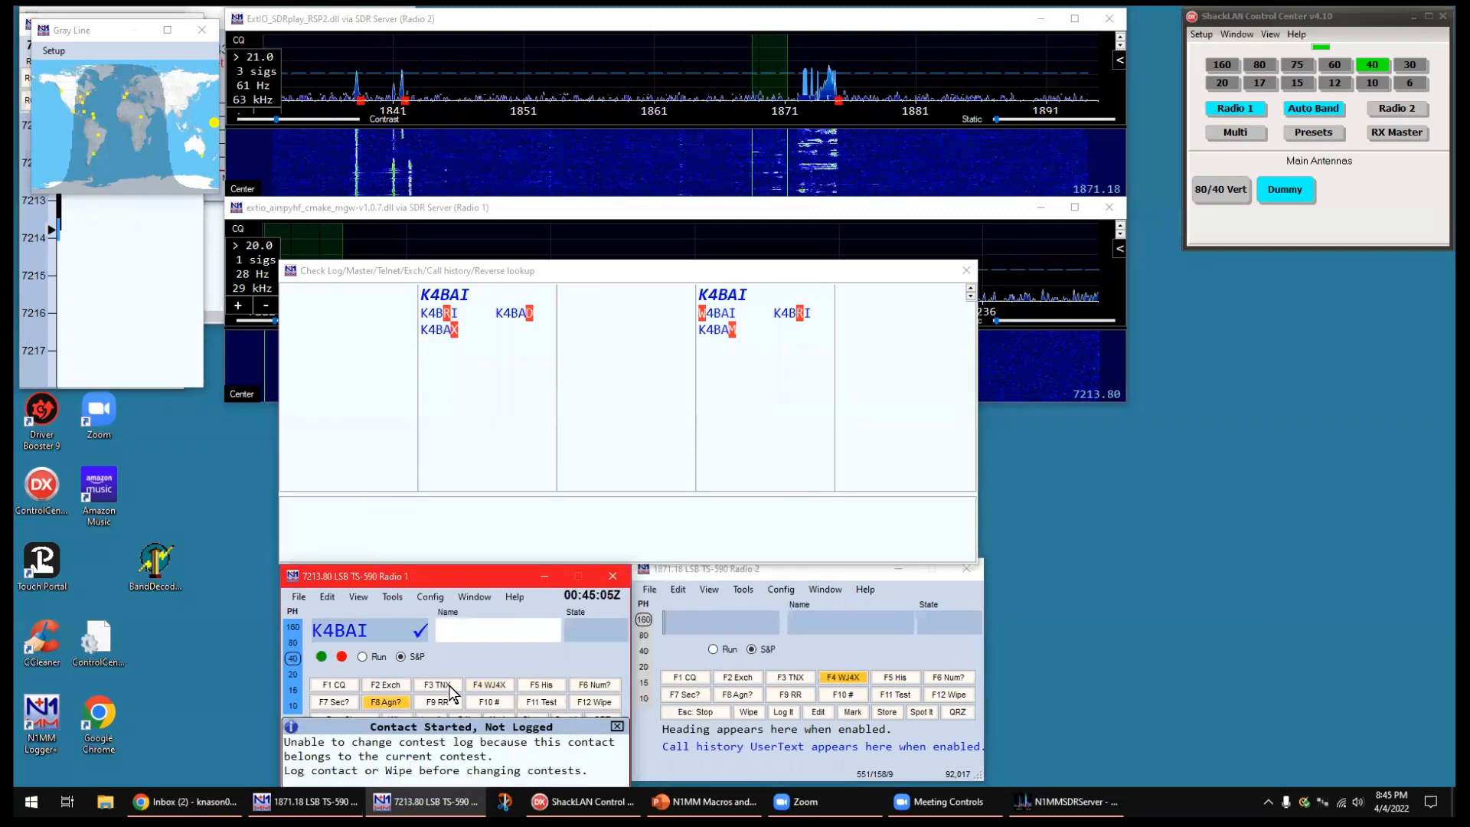
pyautogui.click(582, 707)
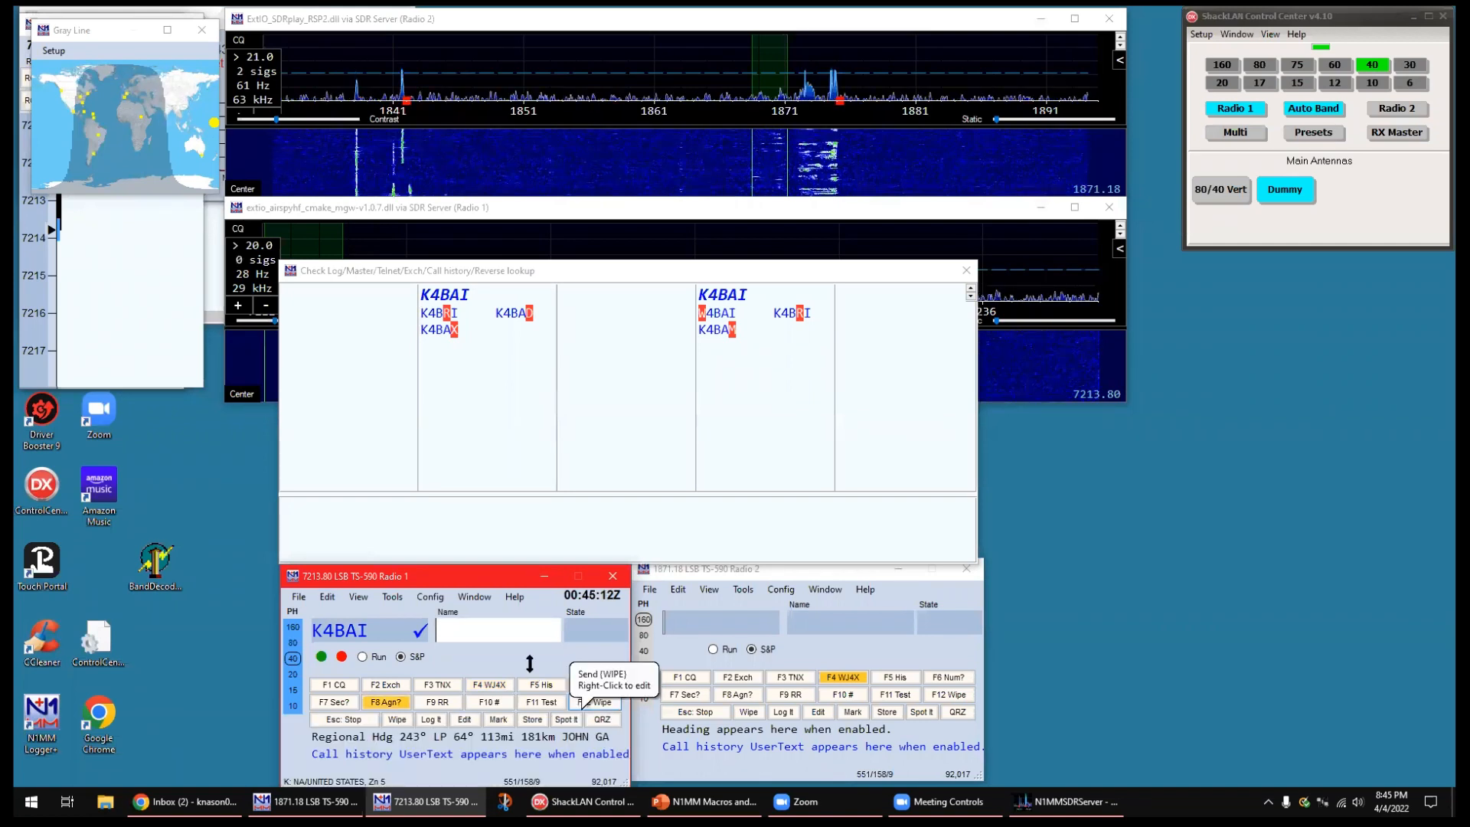
pyautogui.click(300, 594)
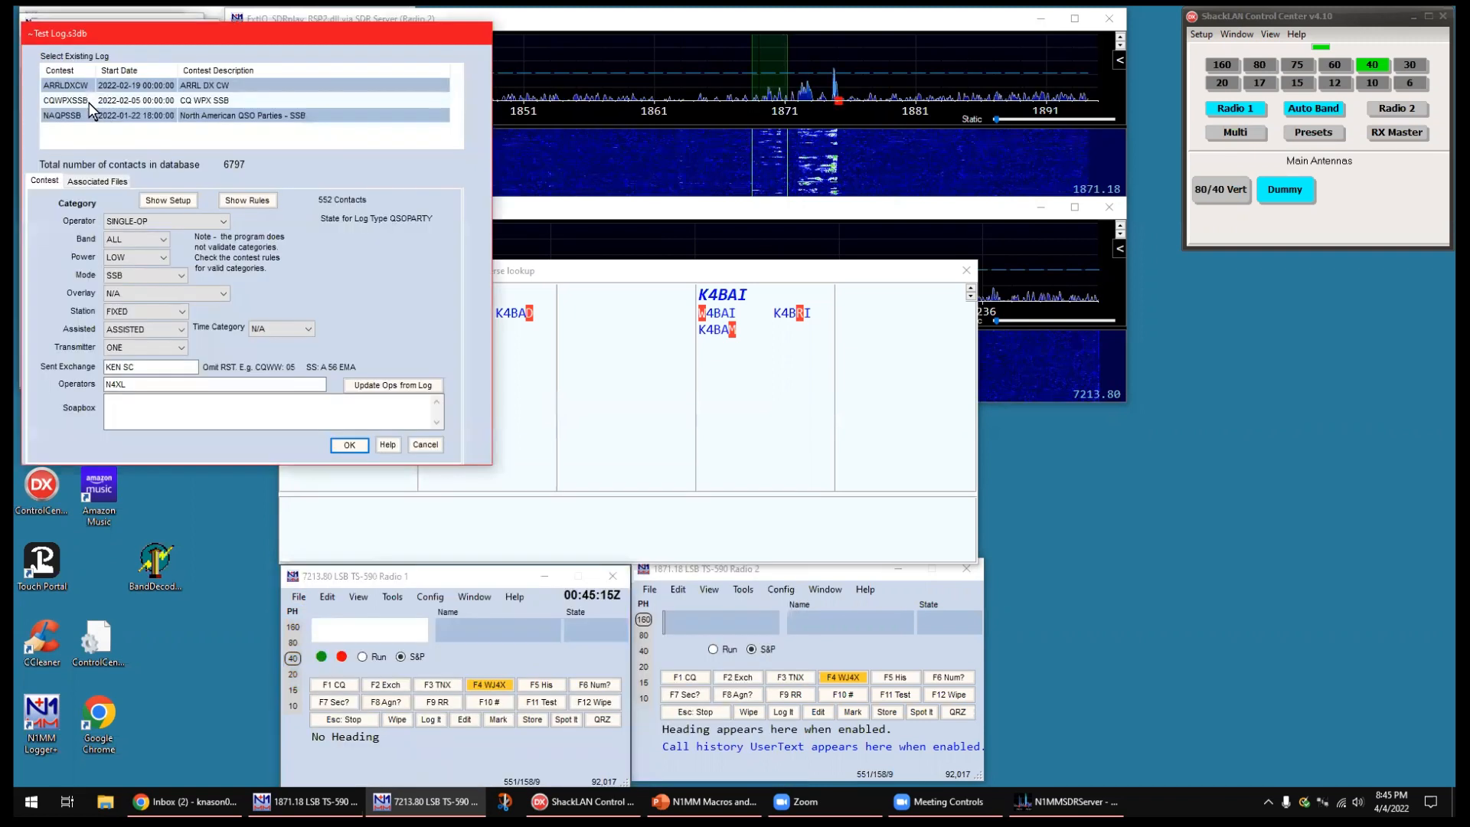
# - Download the newest call history file NAQPSSB.txt from the website and assign it to the NAQPSSB contest
pyautogui.click(108, 173)
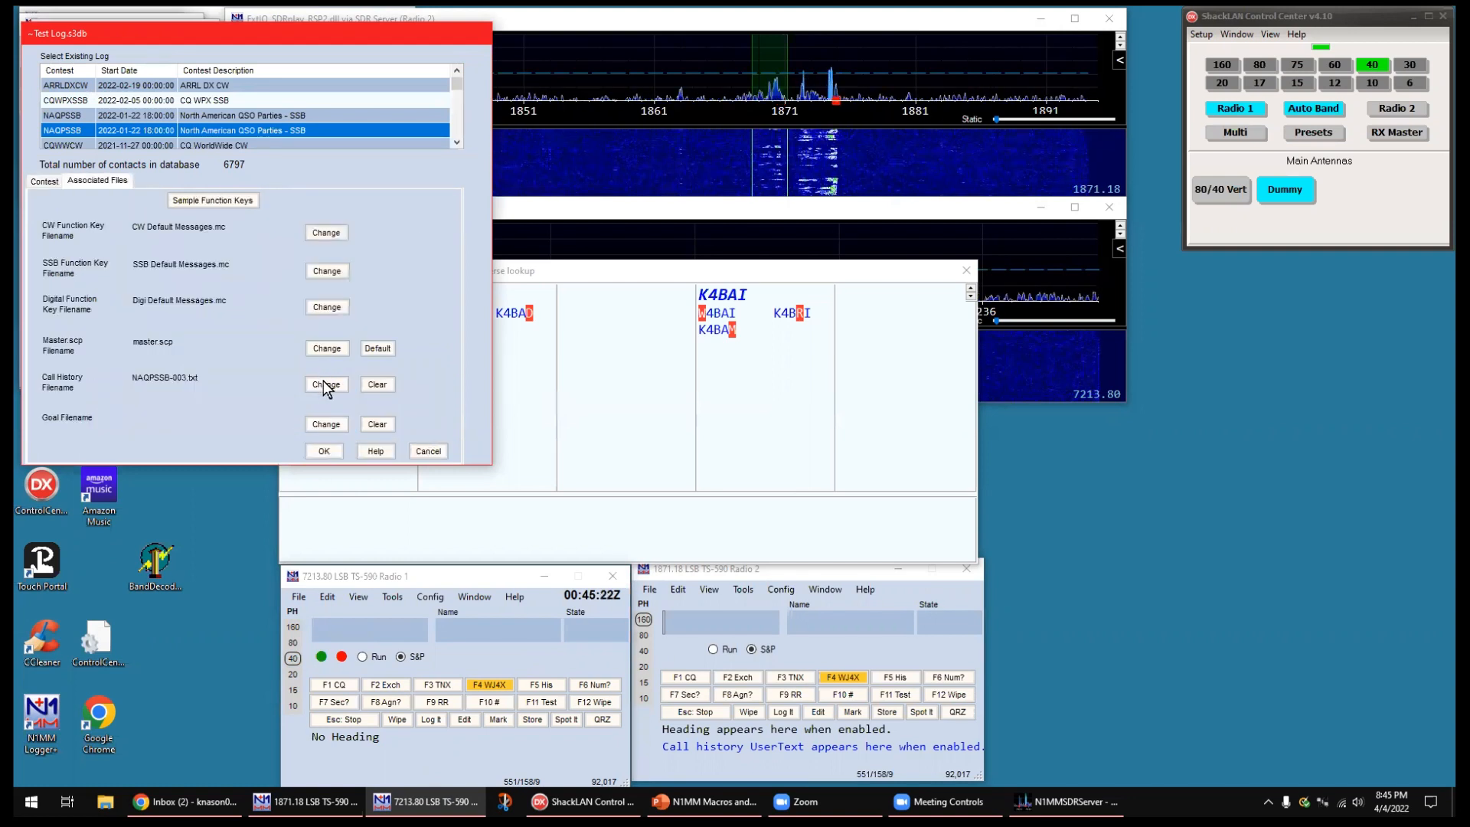
pyautogui.click(323, 382)
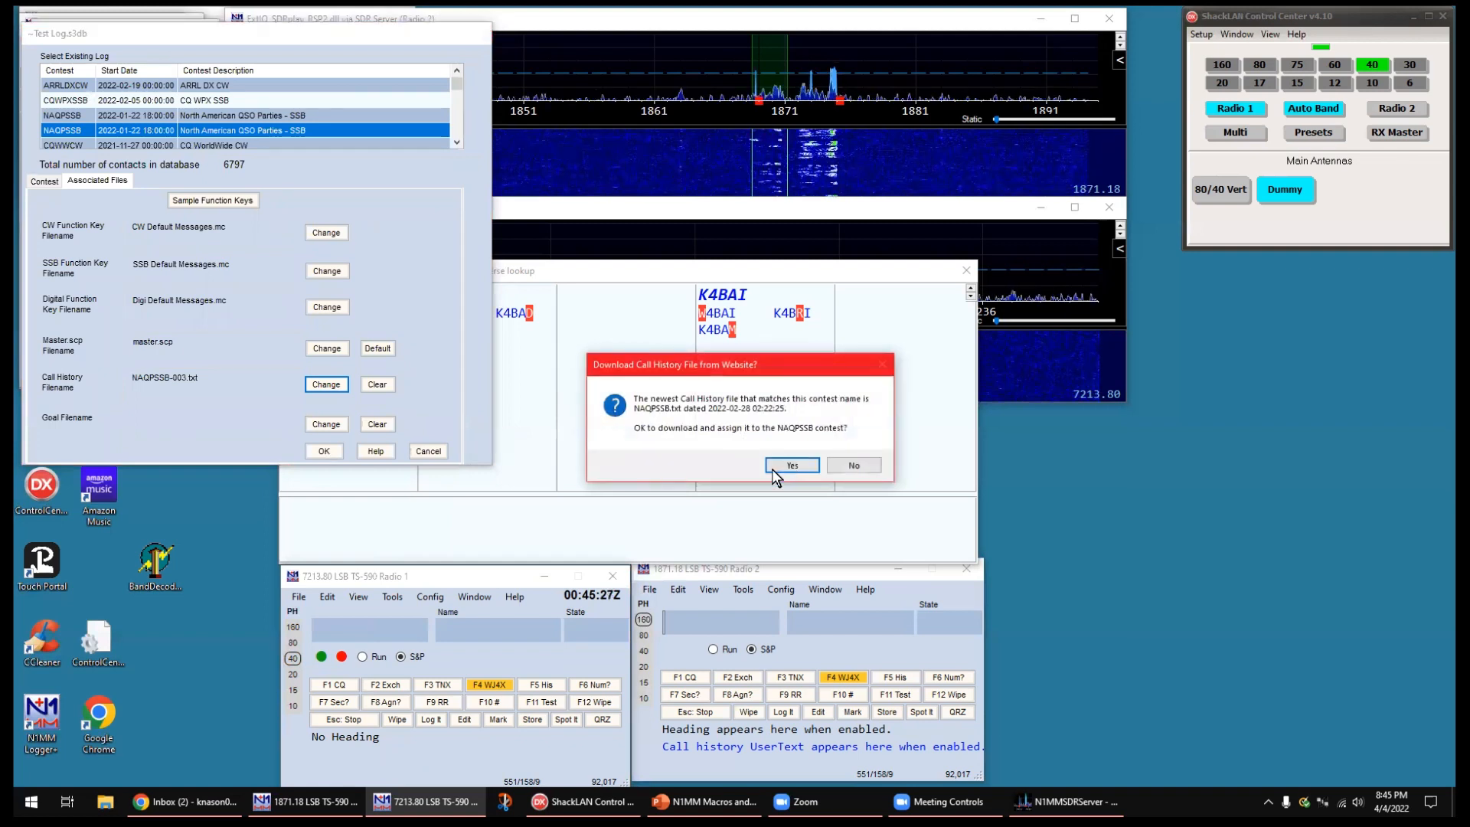
pyautogui.click(773, 466)
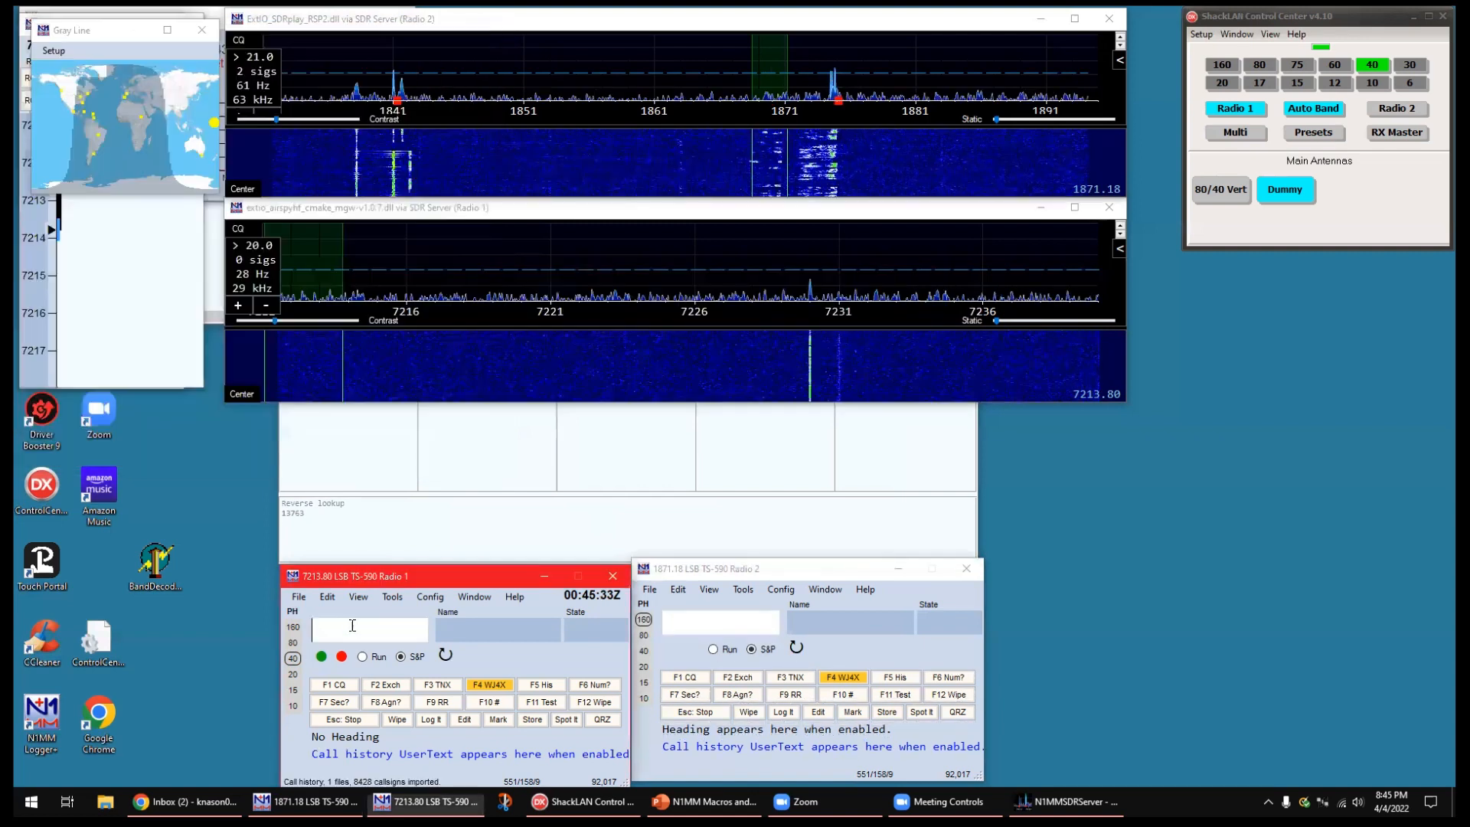
pyautogui.write('K4BAI')
pyautogui.press('space')
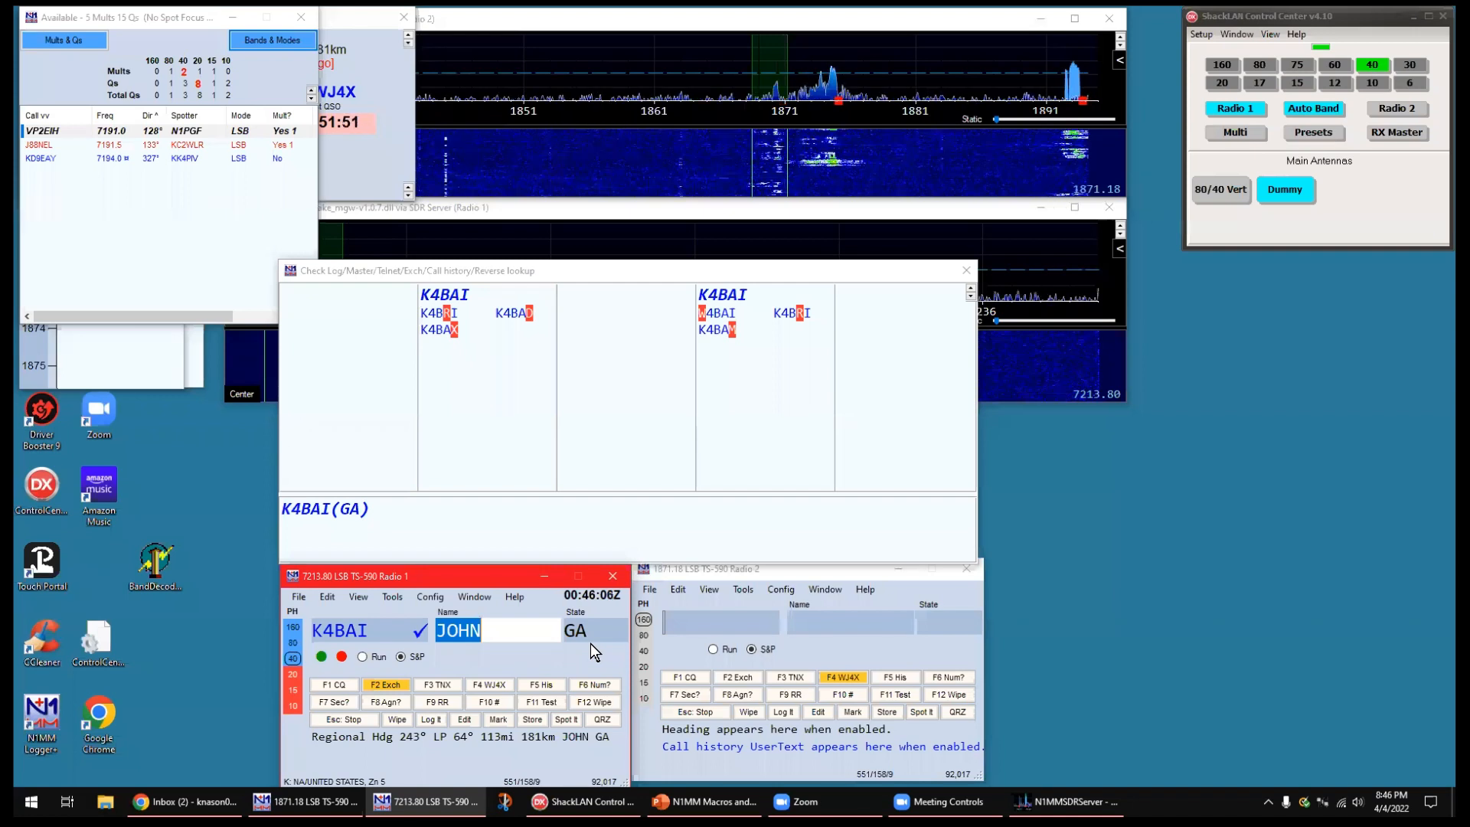
pyautogui.press('Return')
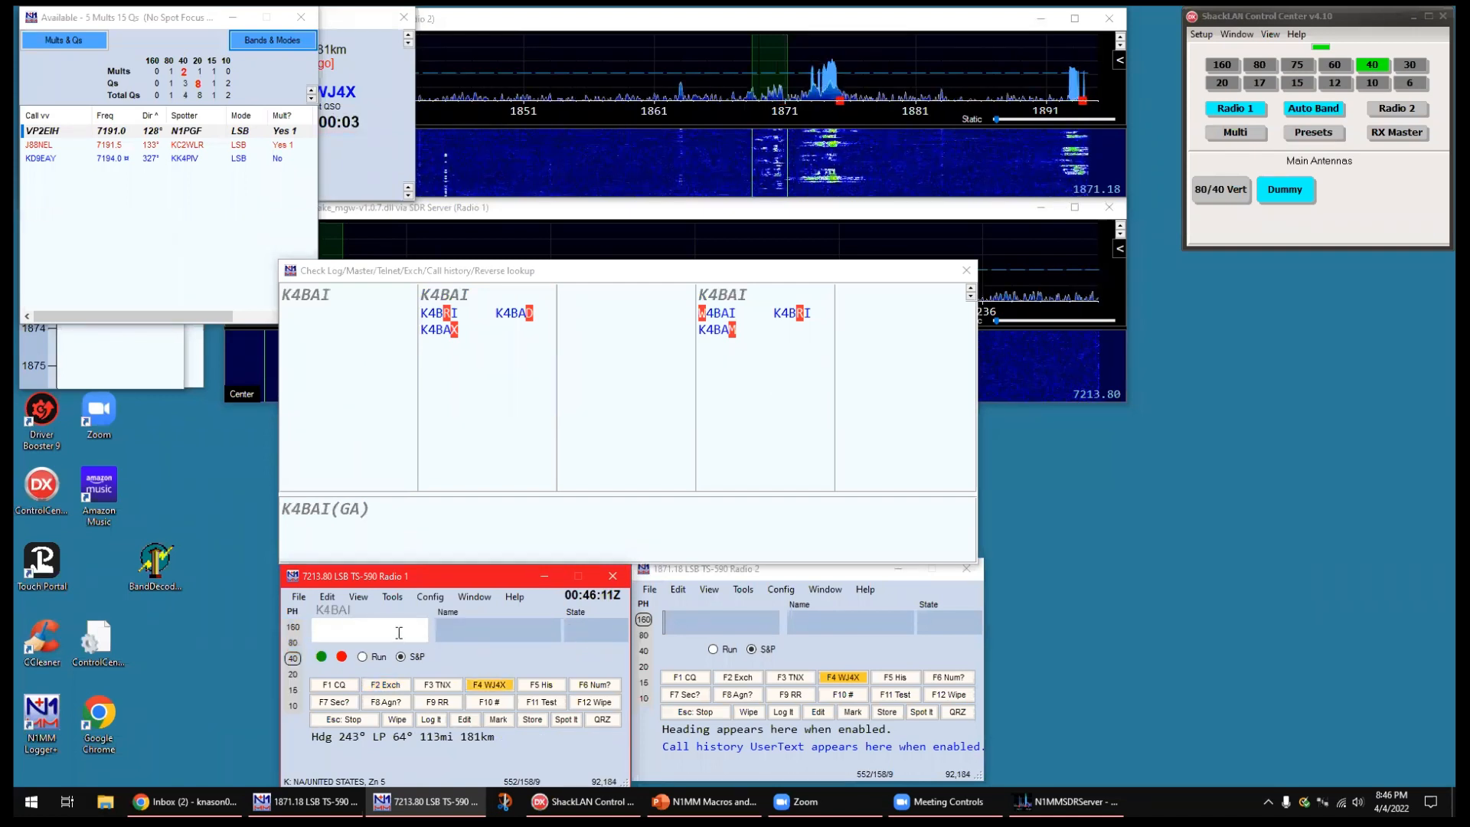
# - Enter KU8E on Radio 1, prefill the exchange from the call history, and log the contact
pyautogui.write('KU')
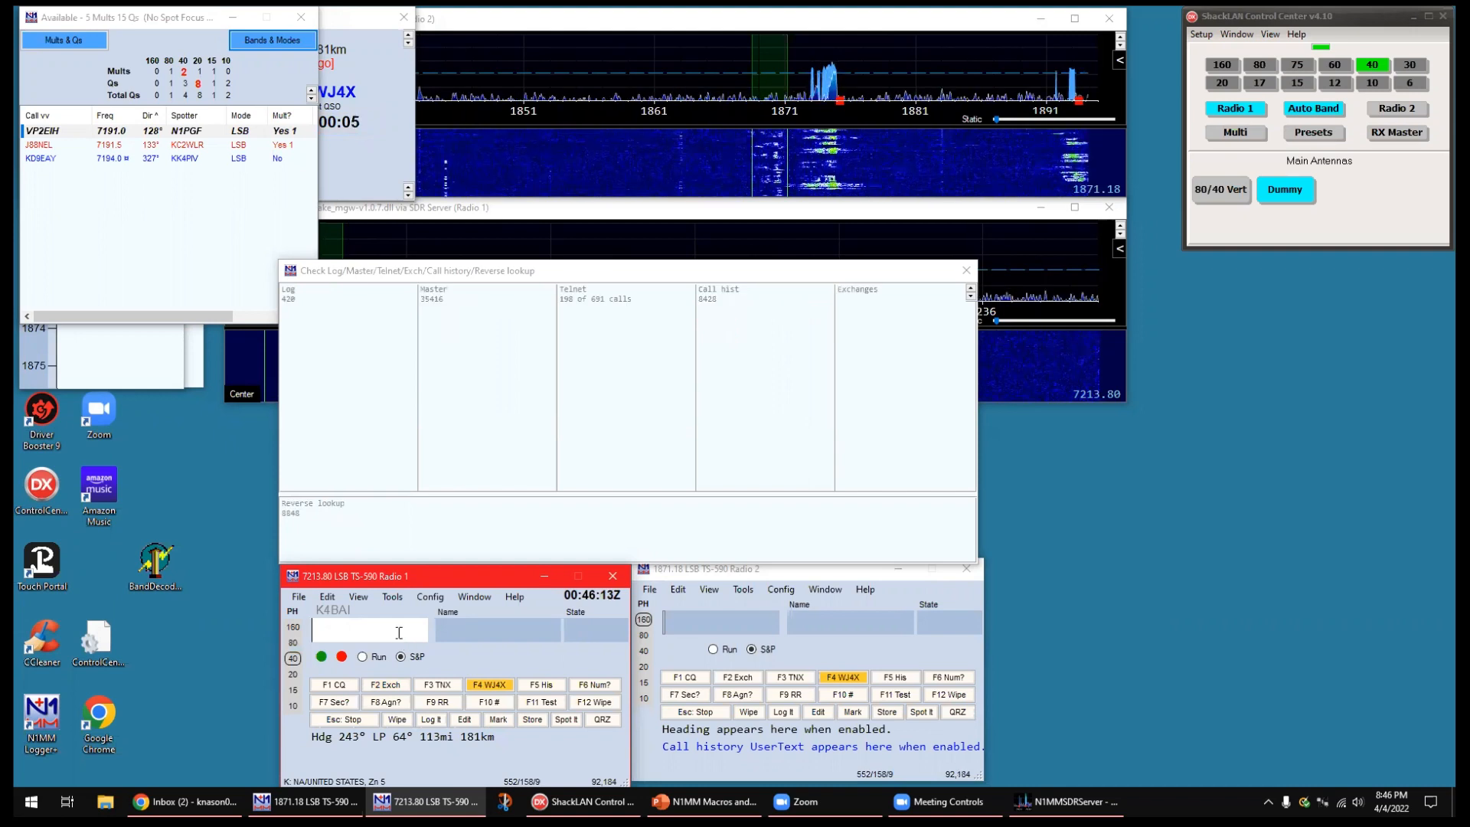
pyautogui.write('8')
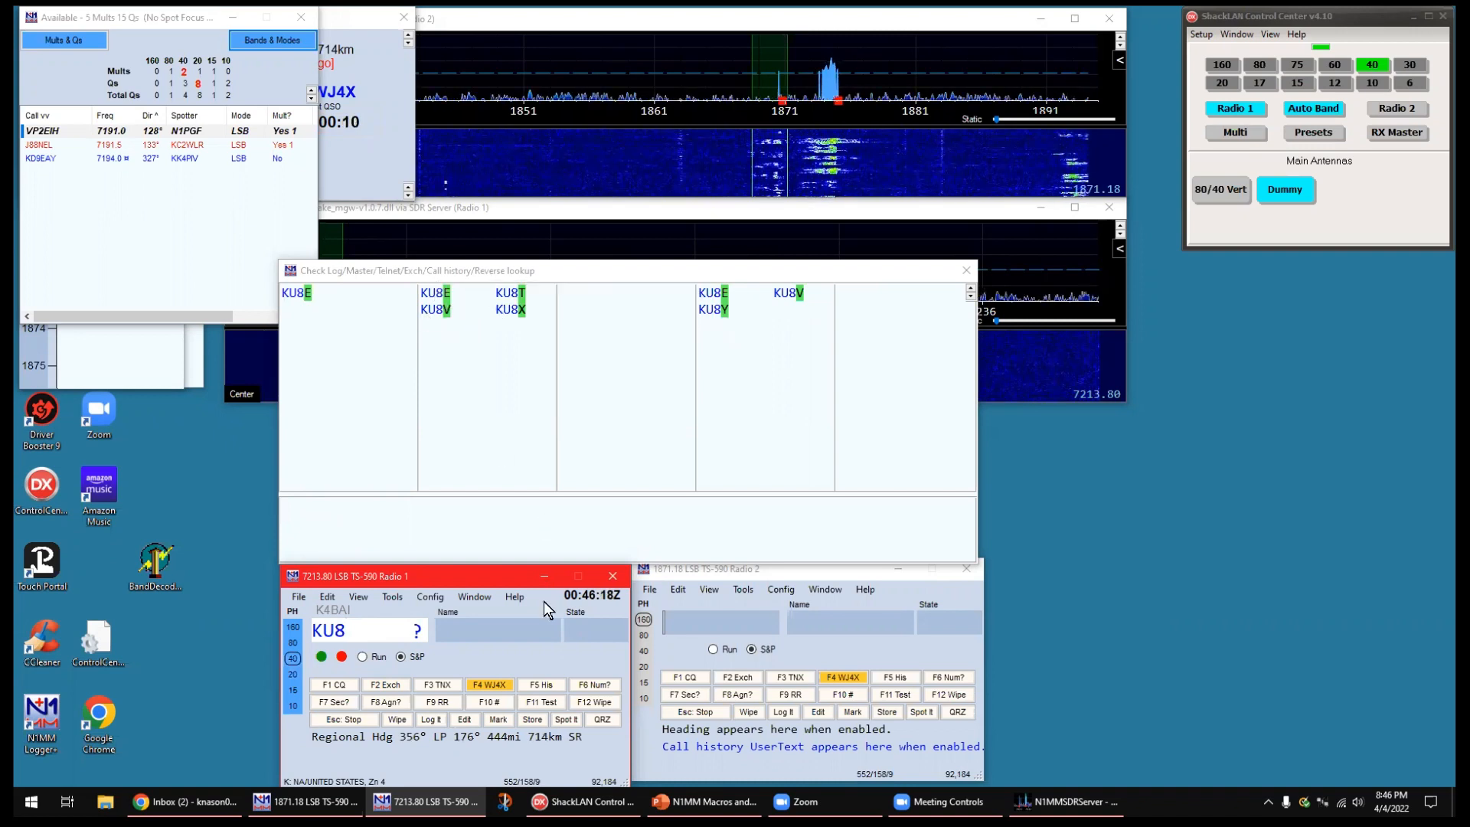
pyautogui.write('E')
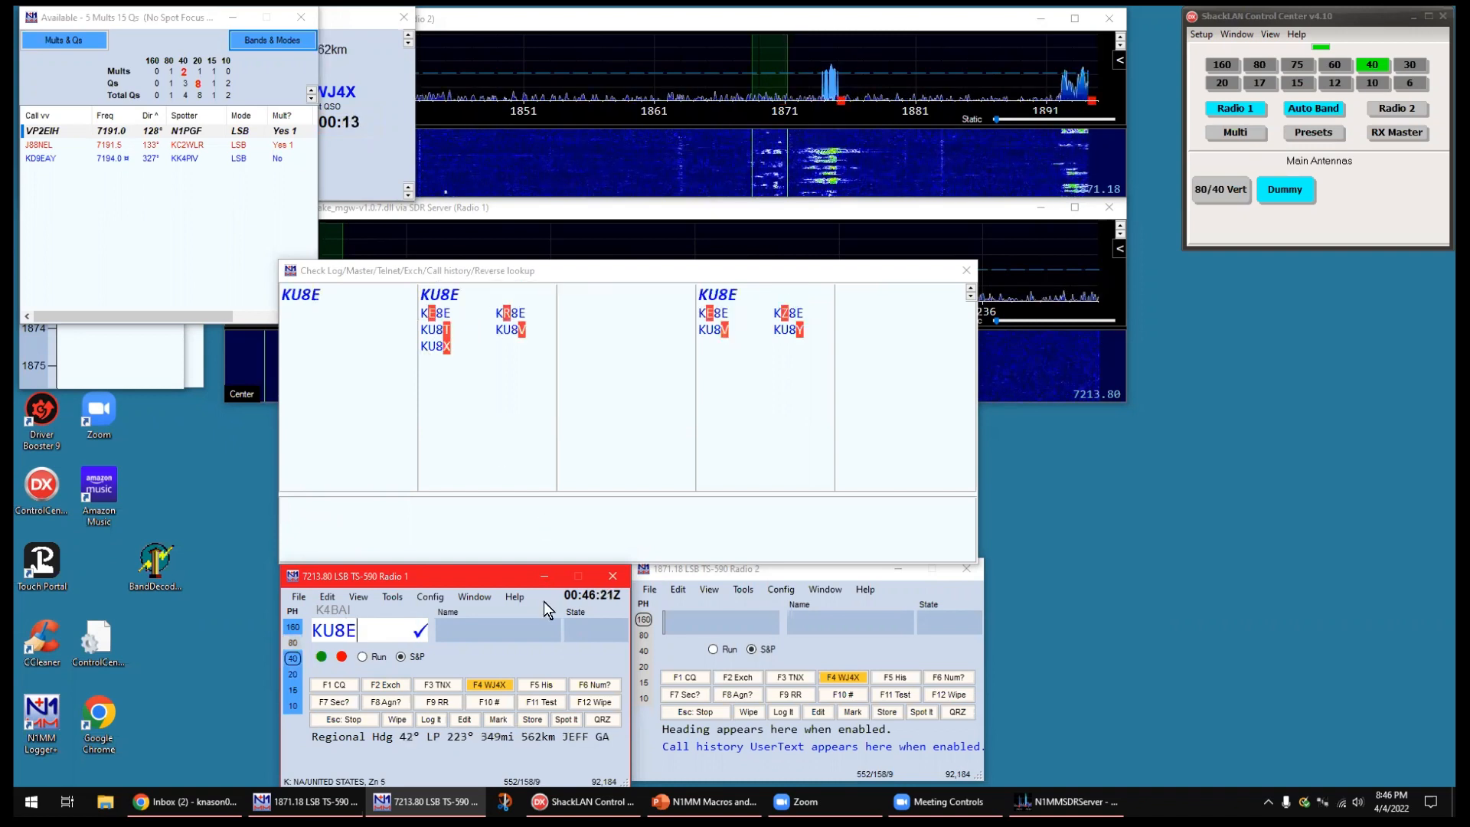
pyautogui.press('Return')
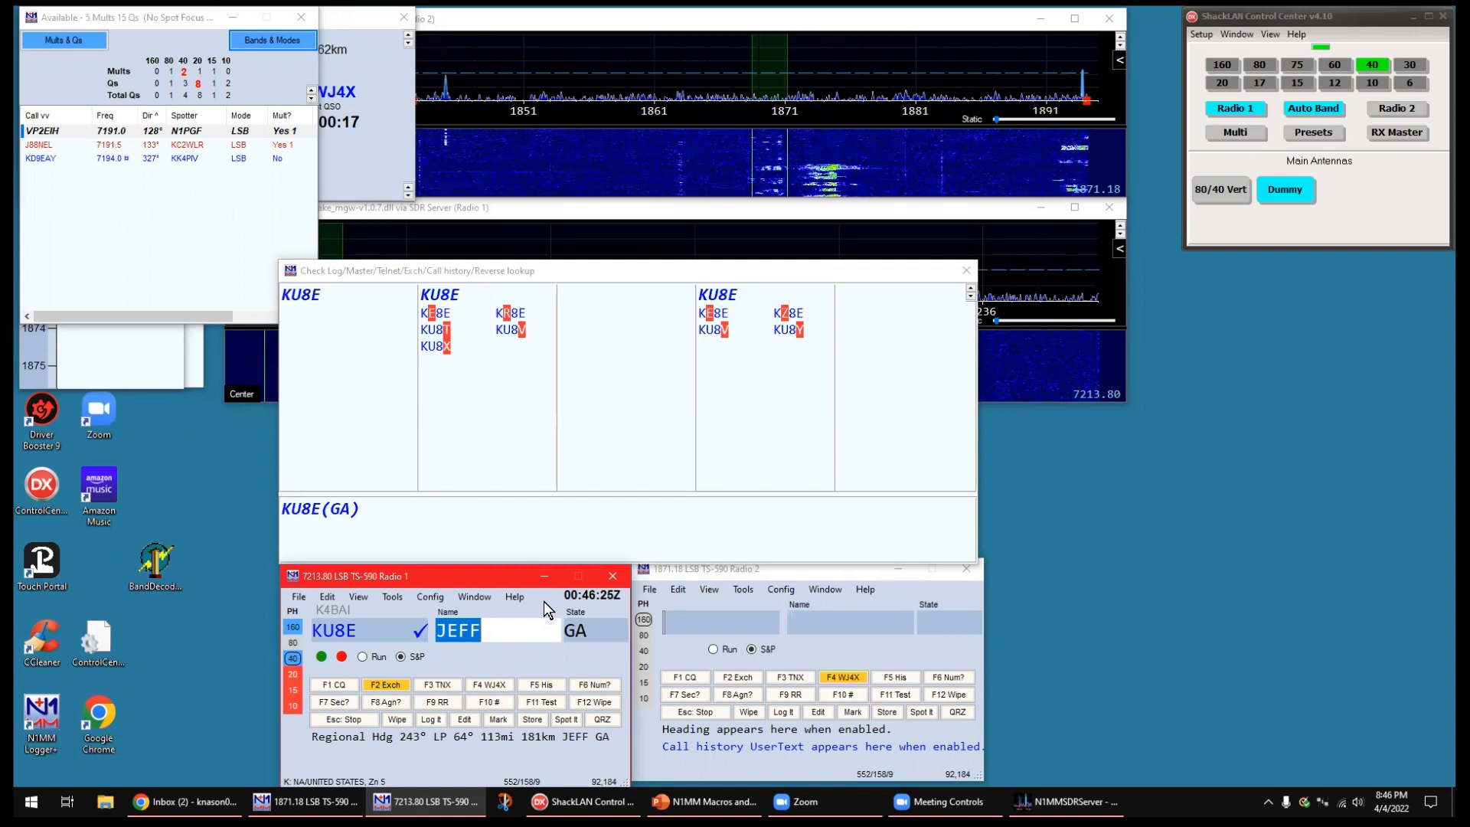
pyautogui.press('Return')
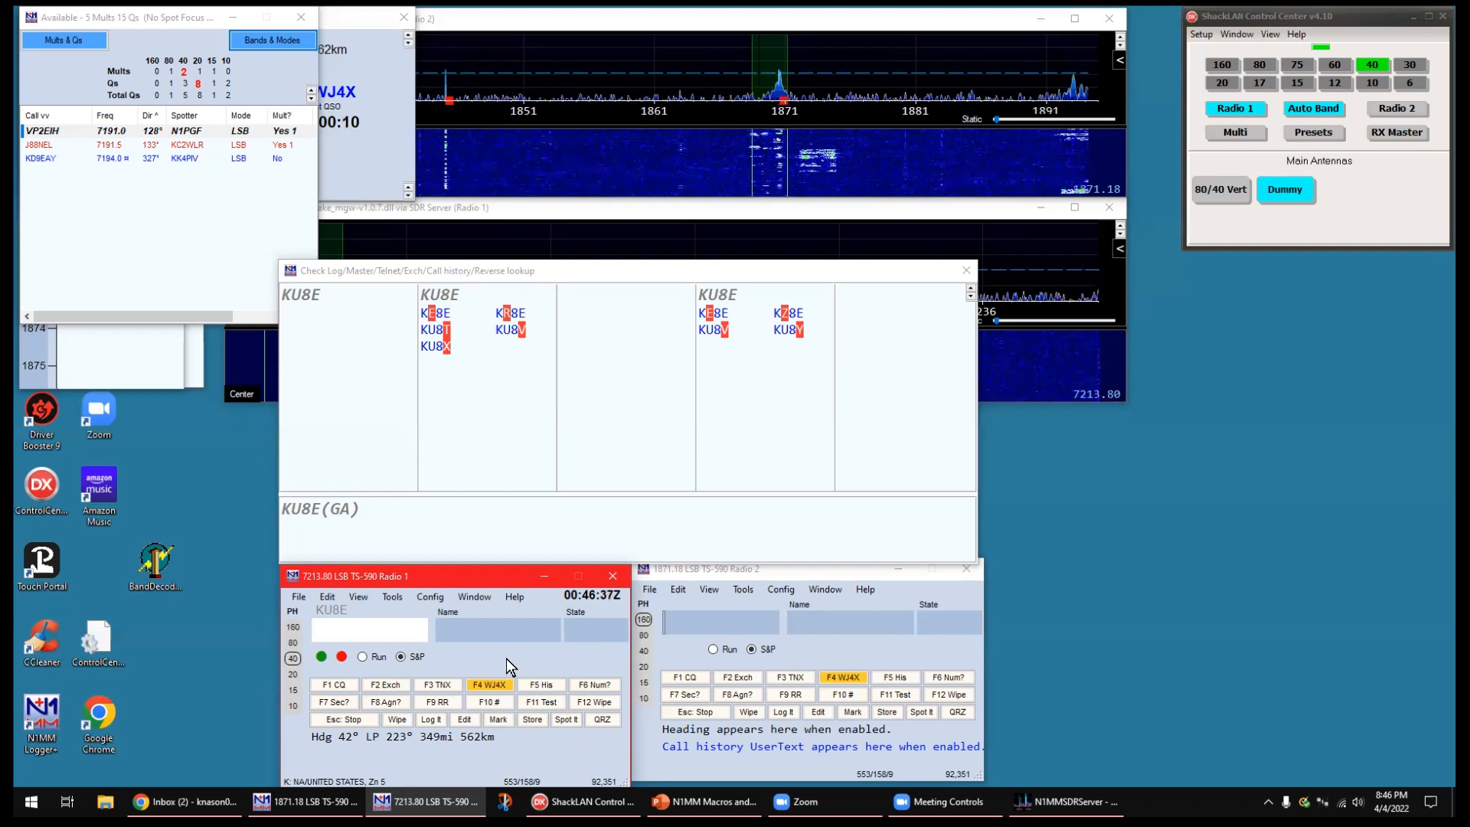
# - Reverse-look up call signs by the operator's first name and state GA, and try narrowing them with the prefix KU
pyautogui.press('space')
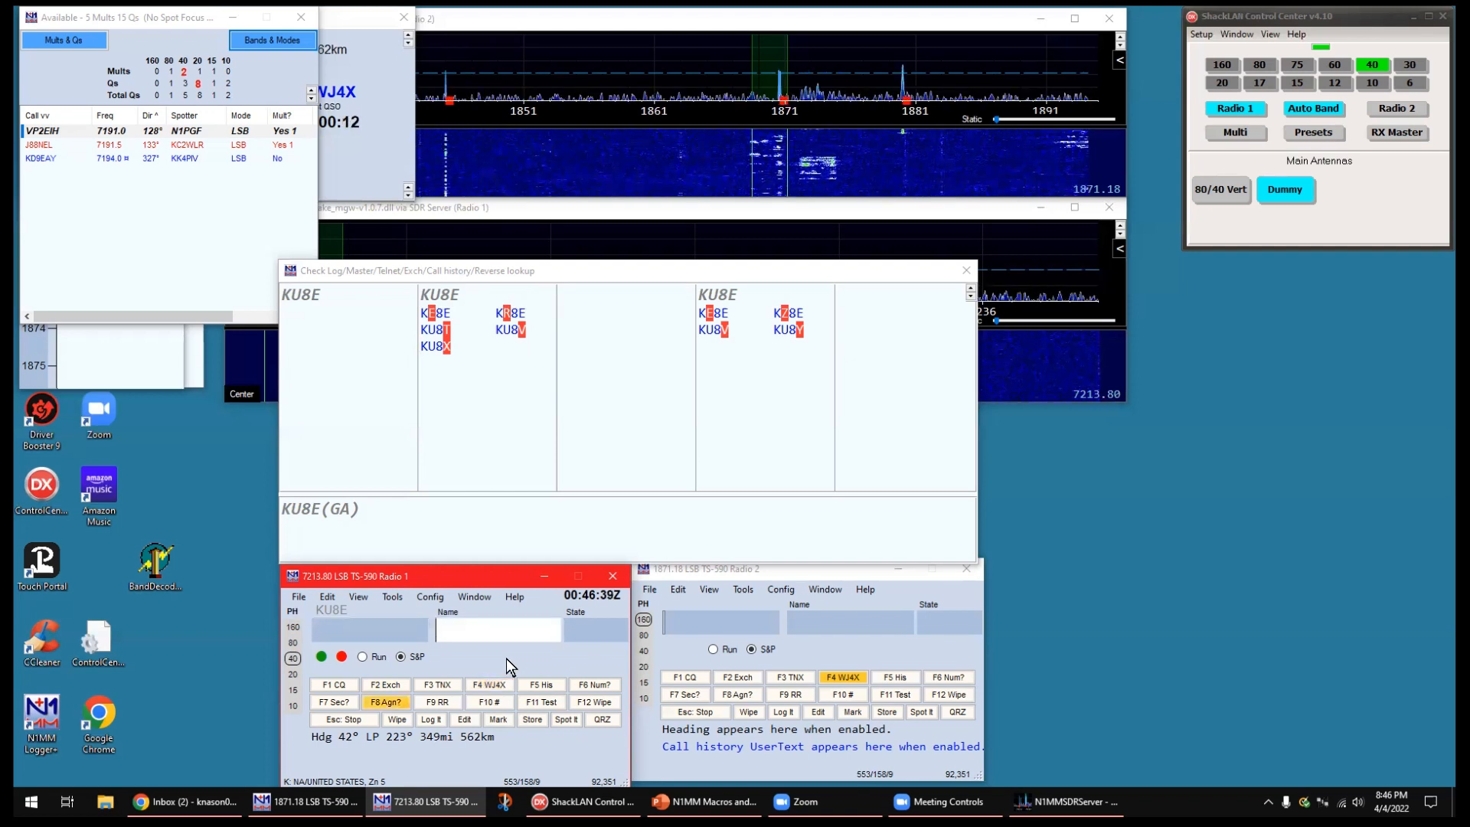
pyautogui.write('JEFF')
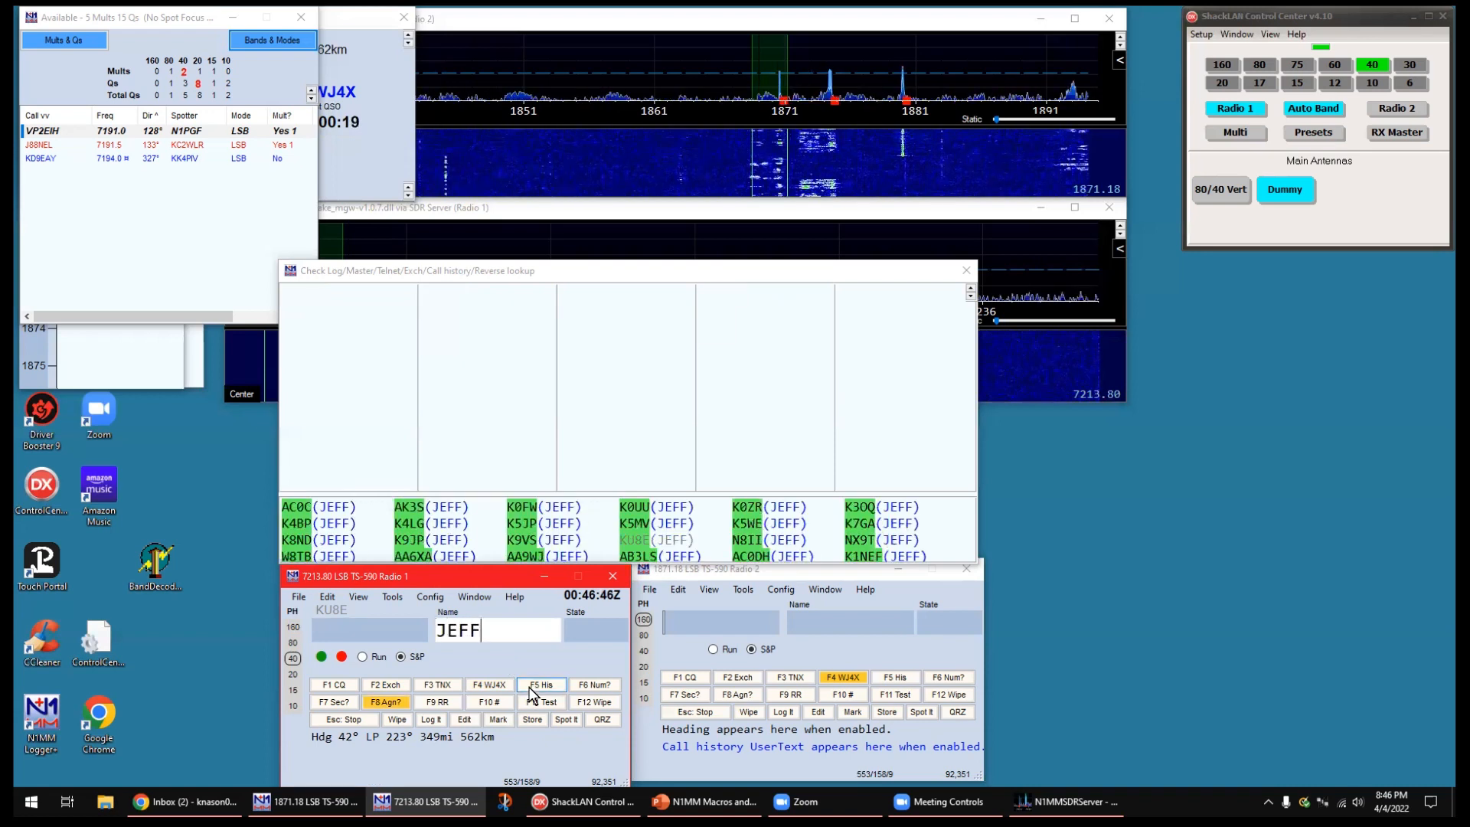
pyautogui.press('Tab')
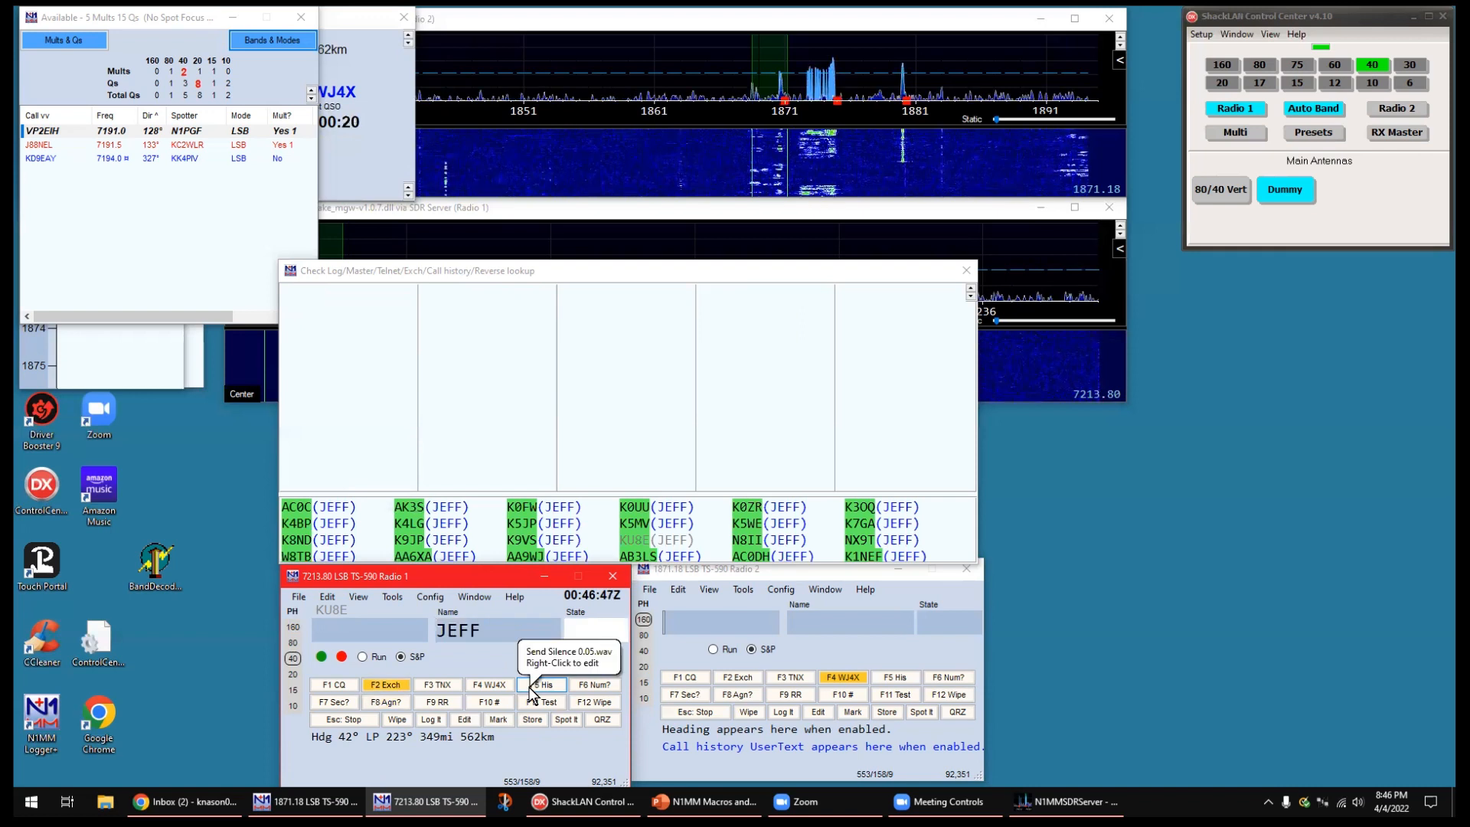
pyautogui.write('GA')
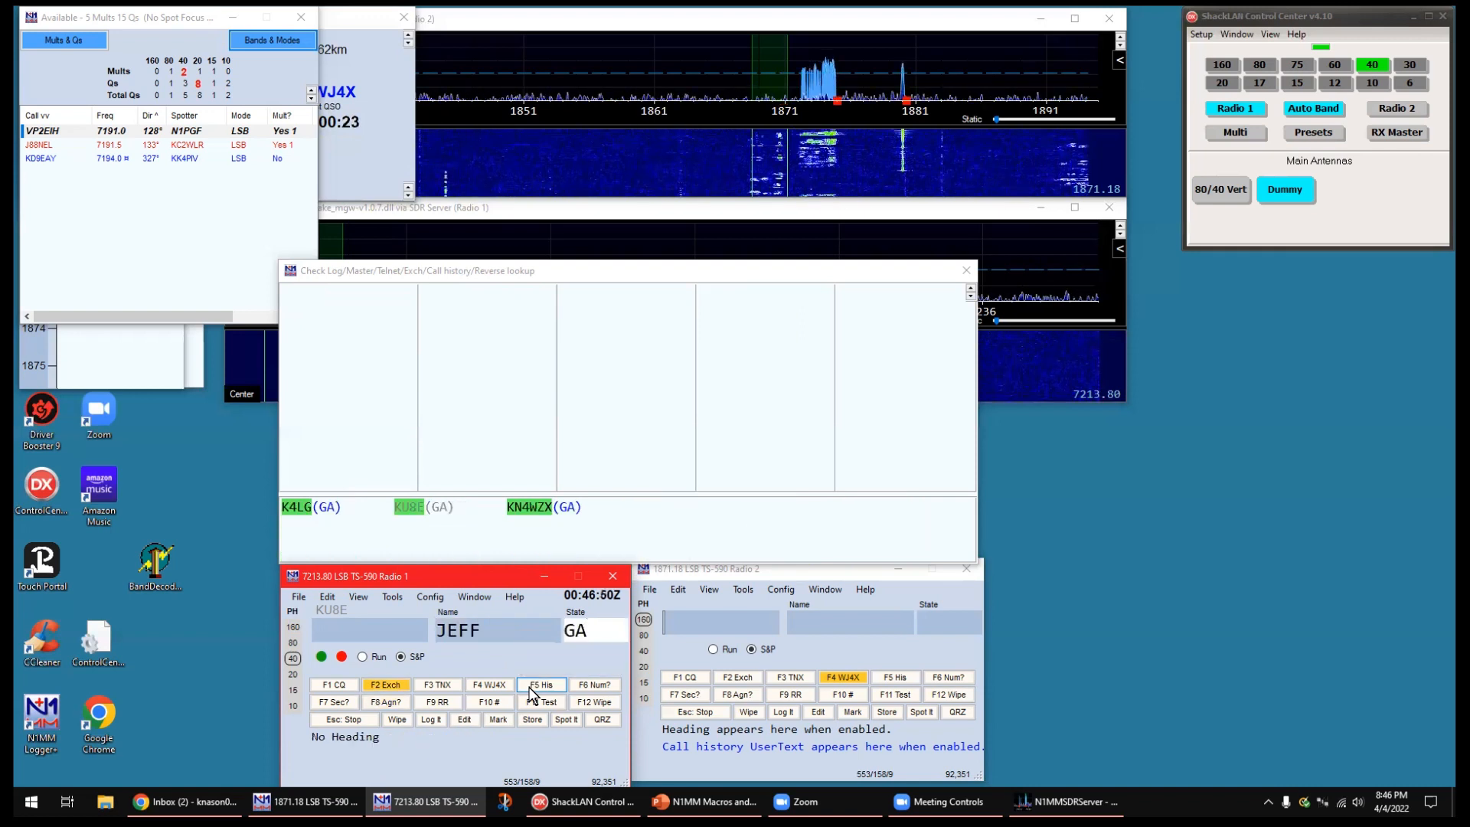
pyautogui.press('Tab')
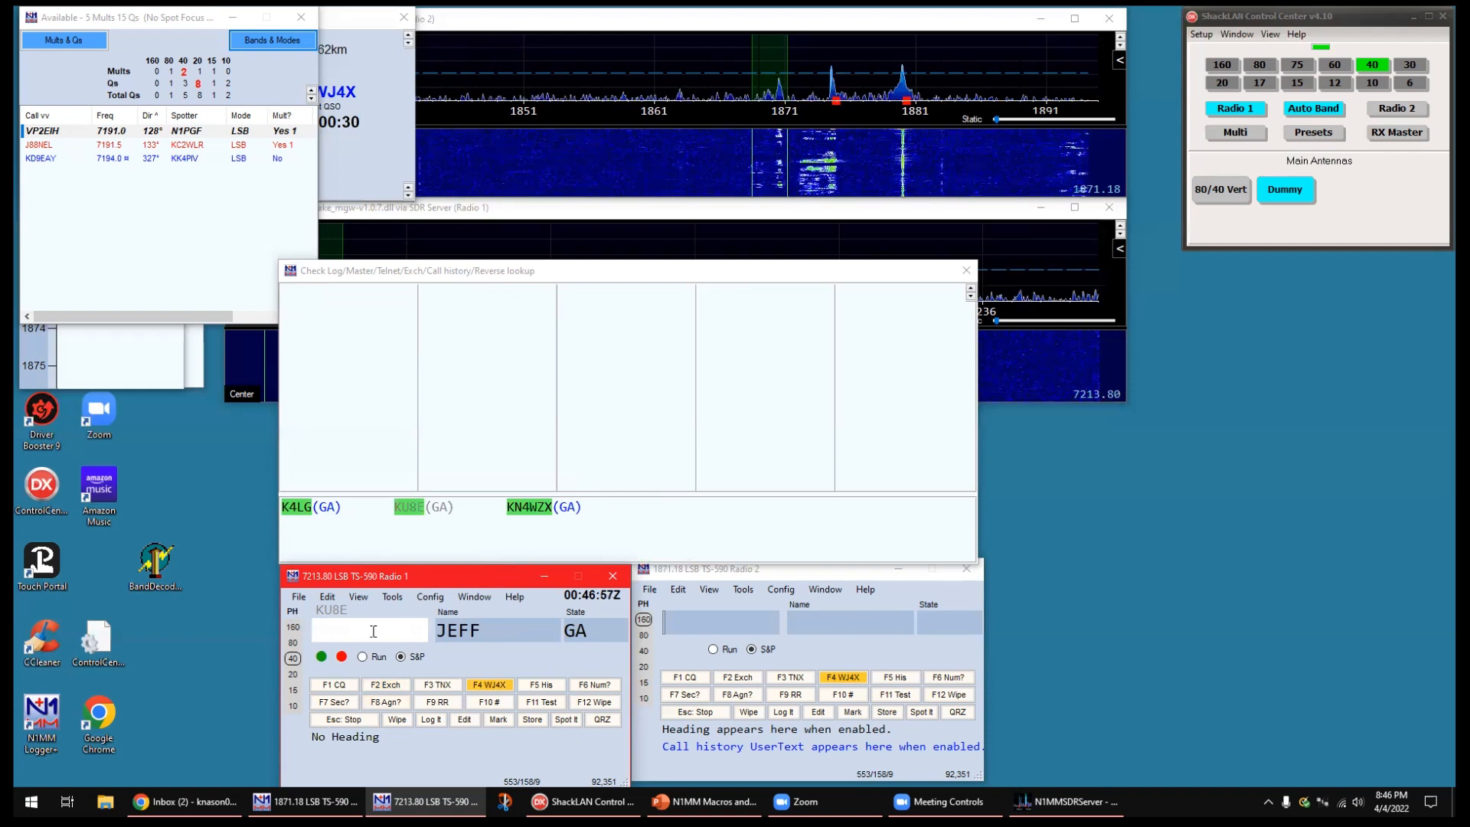
pyautogui.write('KU')
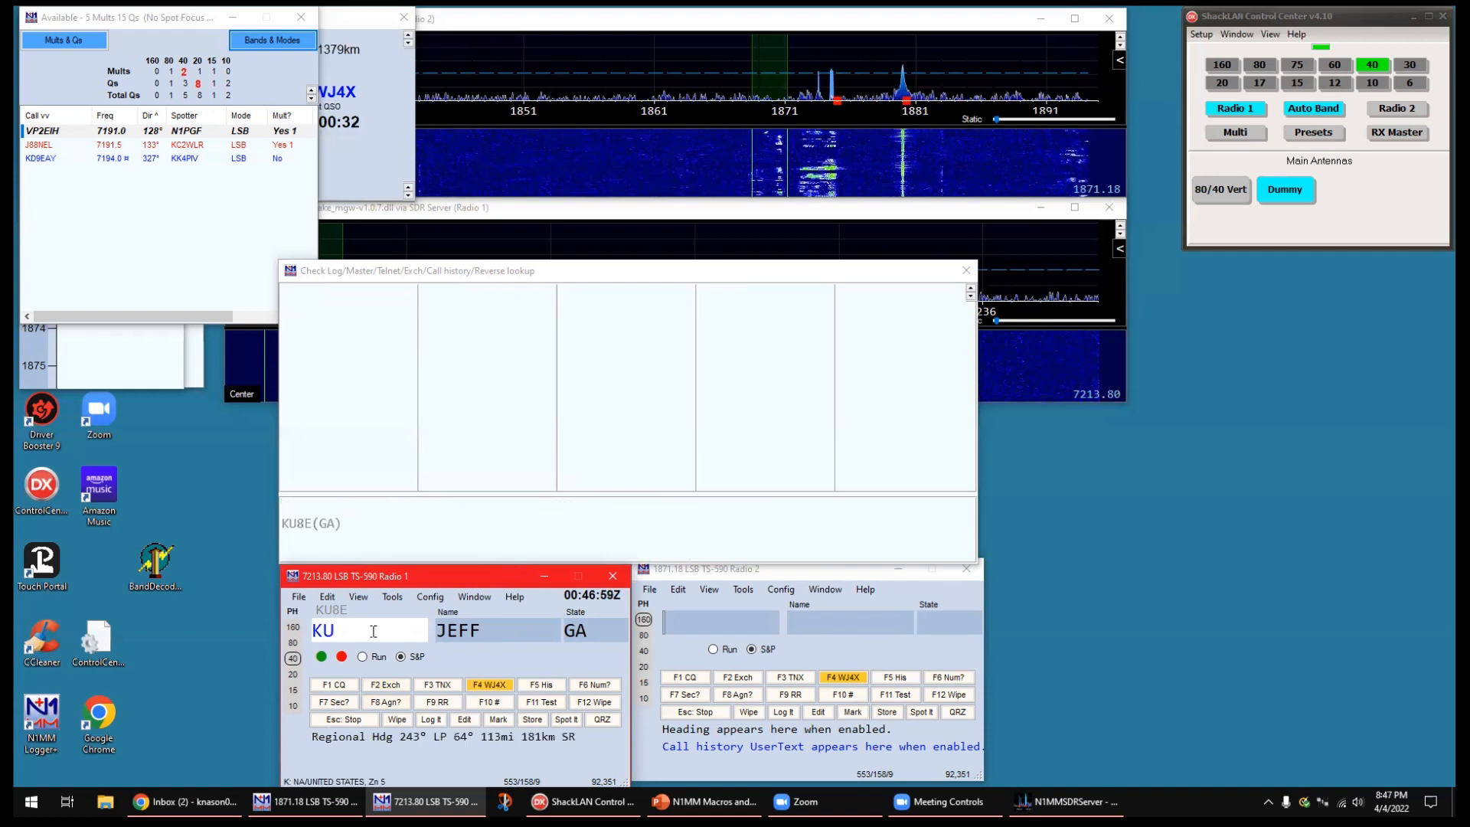
pyautogui.press('BackSpace')
pyautogui.press('BackSpace')
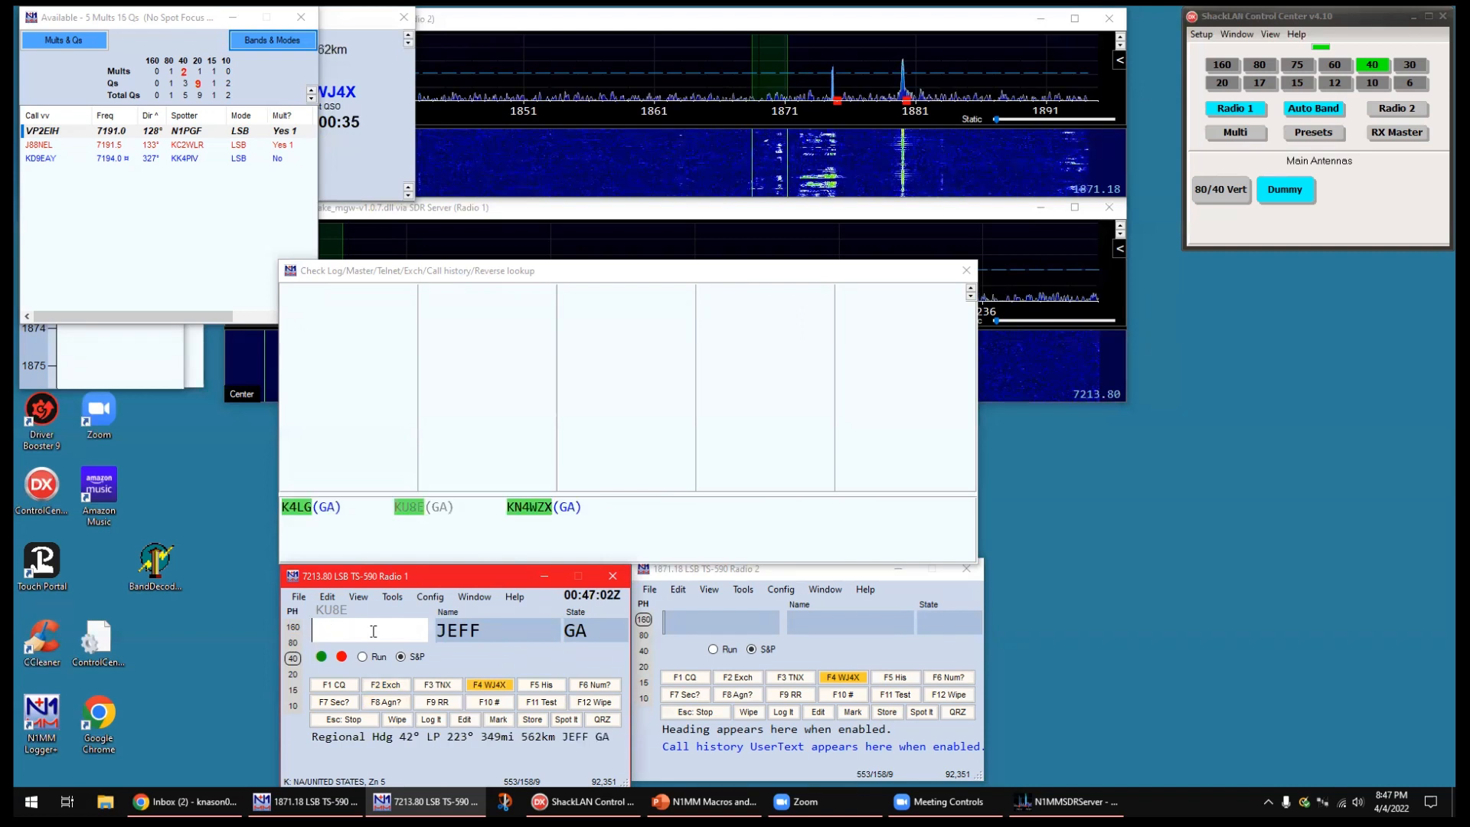
# - Replace the exchange with another operator's first name and the state SC to reverse-look up matching call signs
pyautogui.press('Tab')
pyautogui.write('KEN')
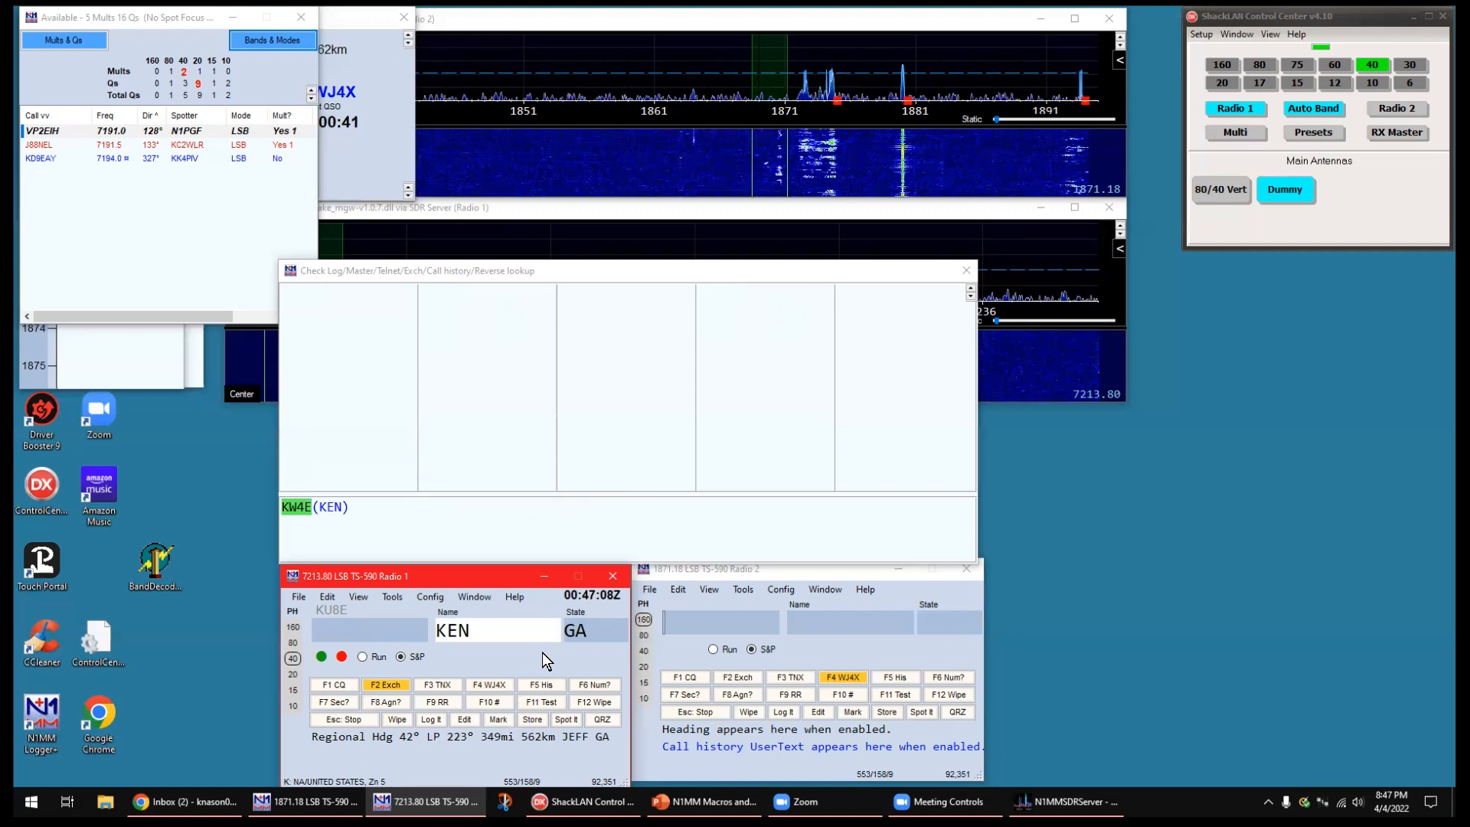
pyautogui.press('Tab')
pyautogui.press('BackSpace')
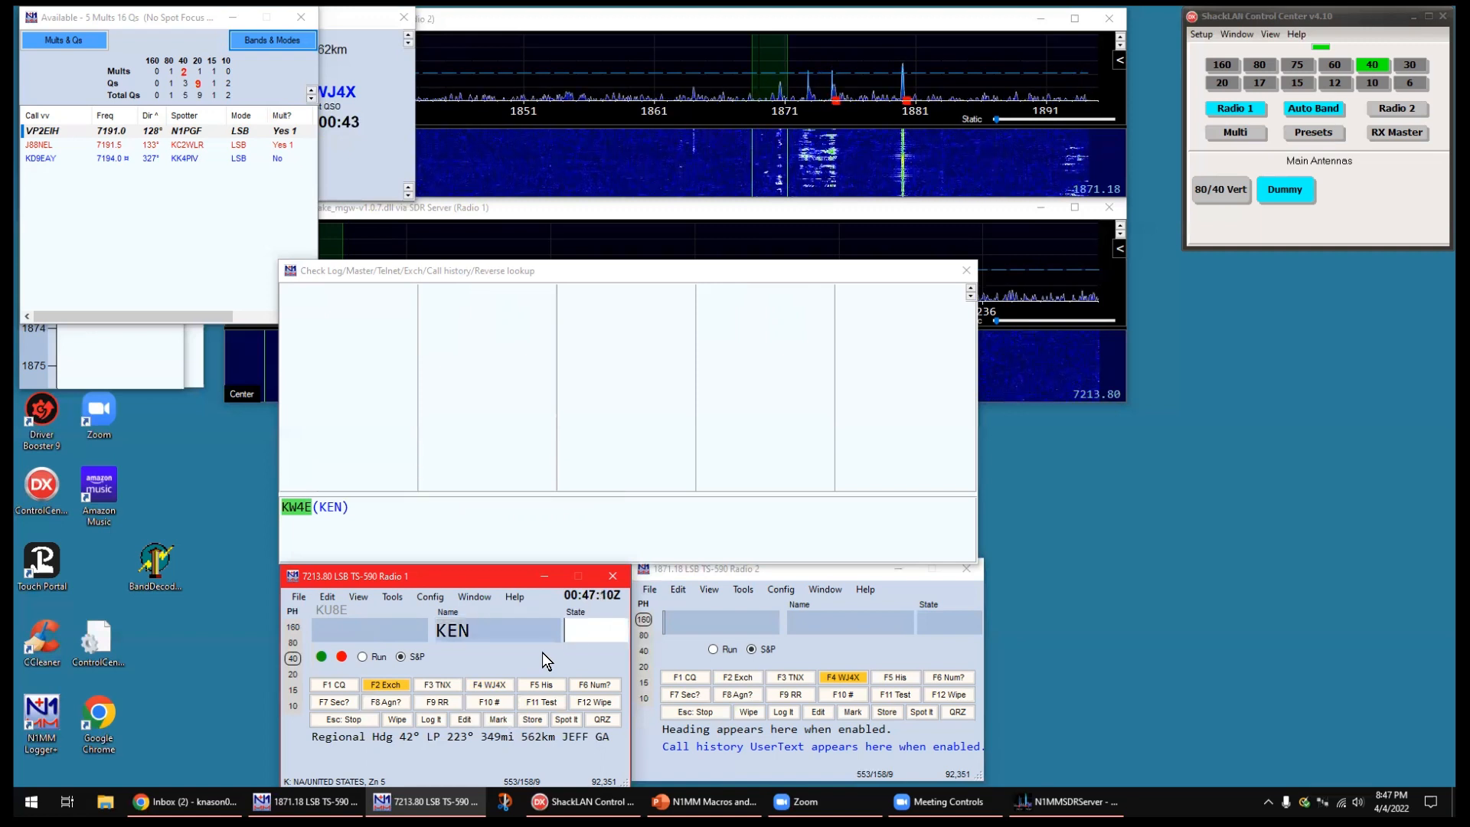
pyautogui.write('SC')
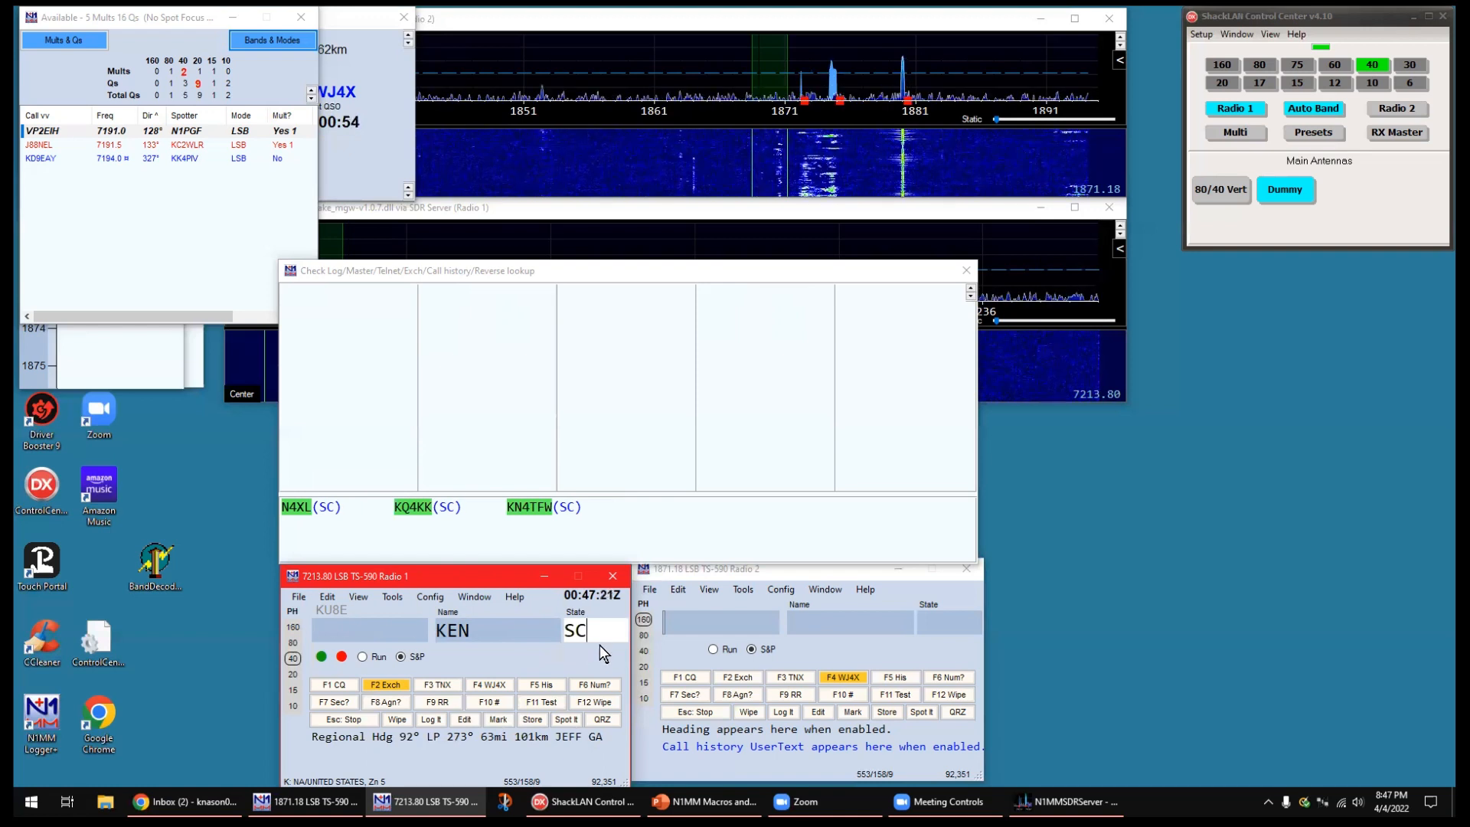
# - Clear the operator name and the KU8E call sign from Radio 1's entry fields
pyautogui.press('space')
pyautogui.press('BackSpace')
pyautogui.press('space')
pyautogui.press('space')
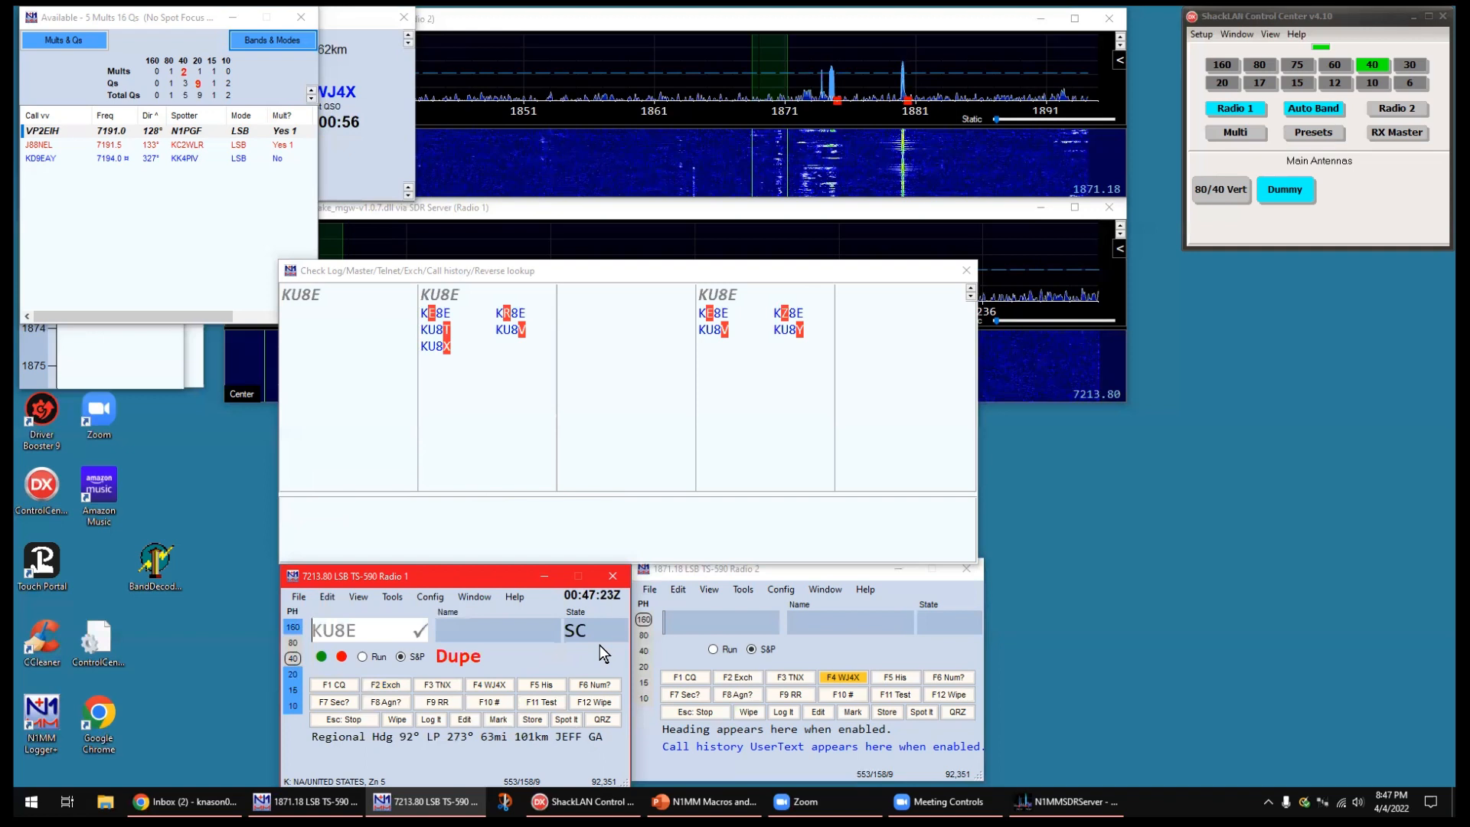
pyautogui.press('Delete')
pyautogui.press('Delete')
pyautogui.press('Delete')
pyautogui.press('Delete')
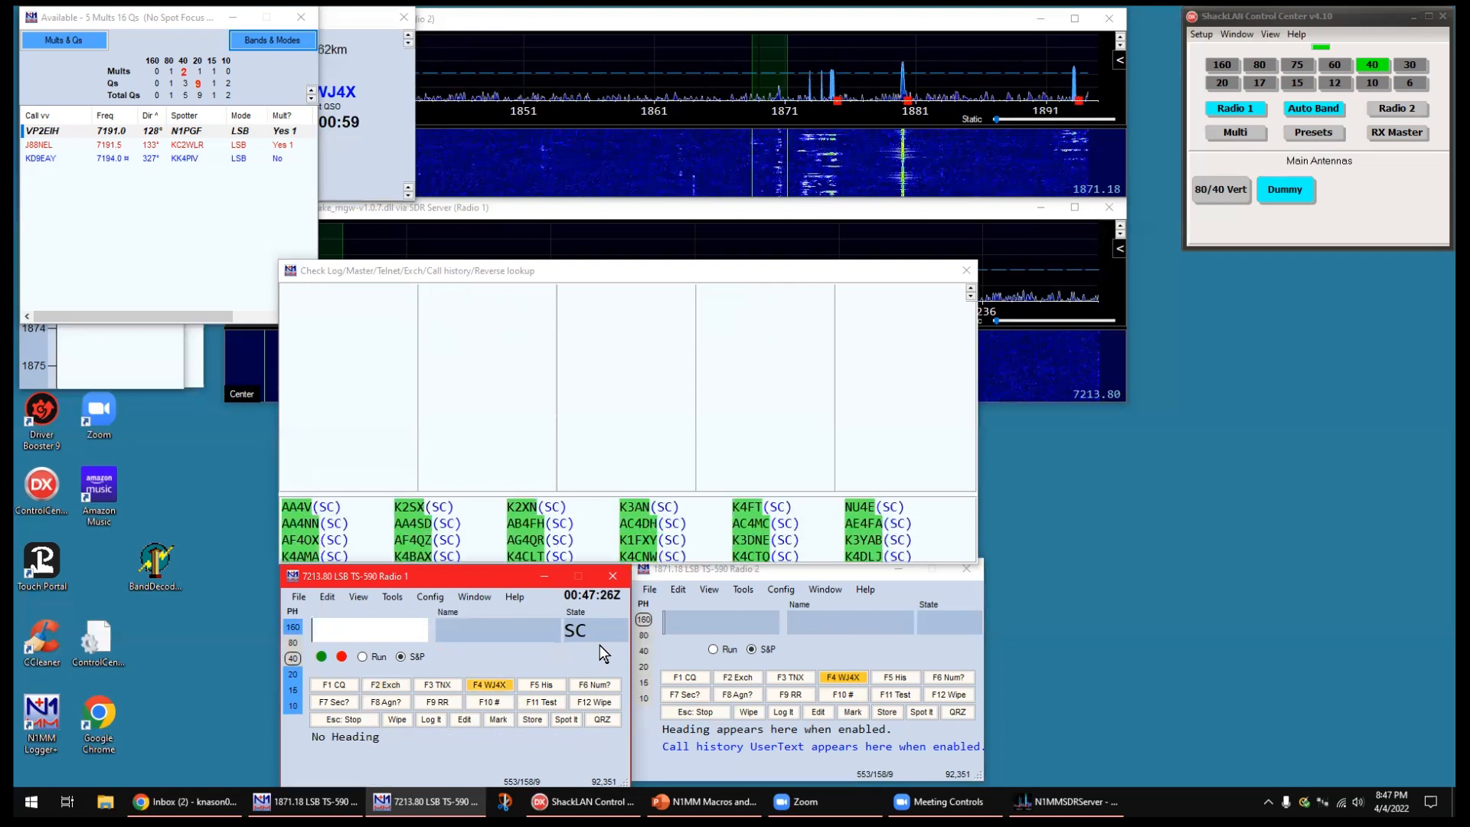
# - Check the partial call sign K3D with state SC, complete it to K3DNE, and prefill the operator's name
pyautogui.write('K3D')
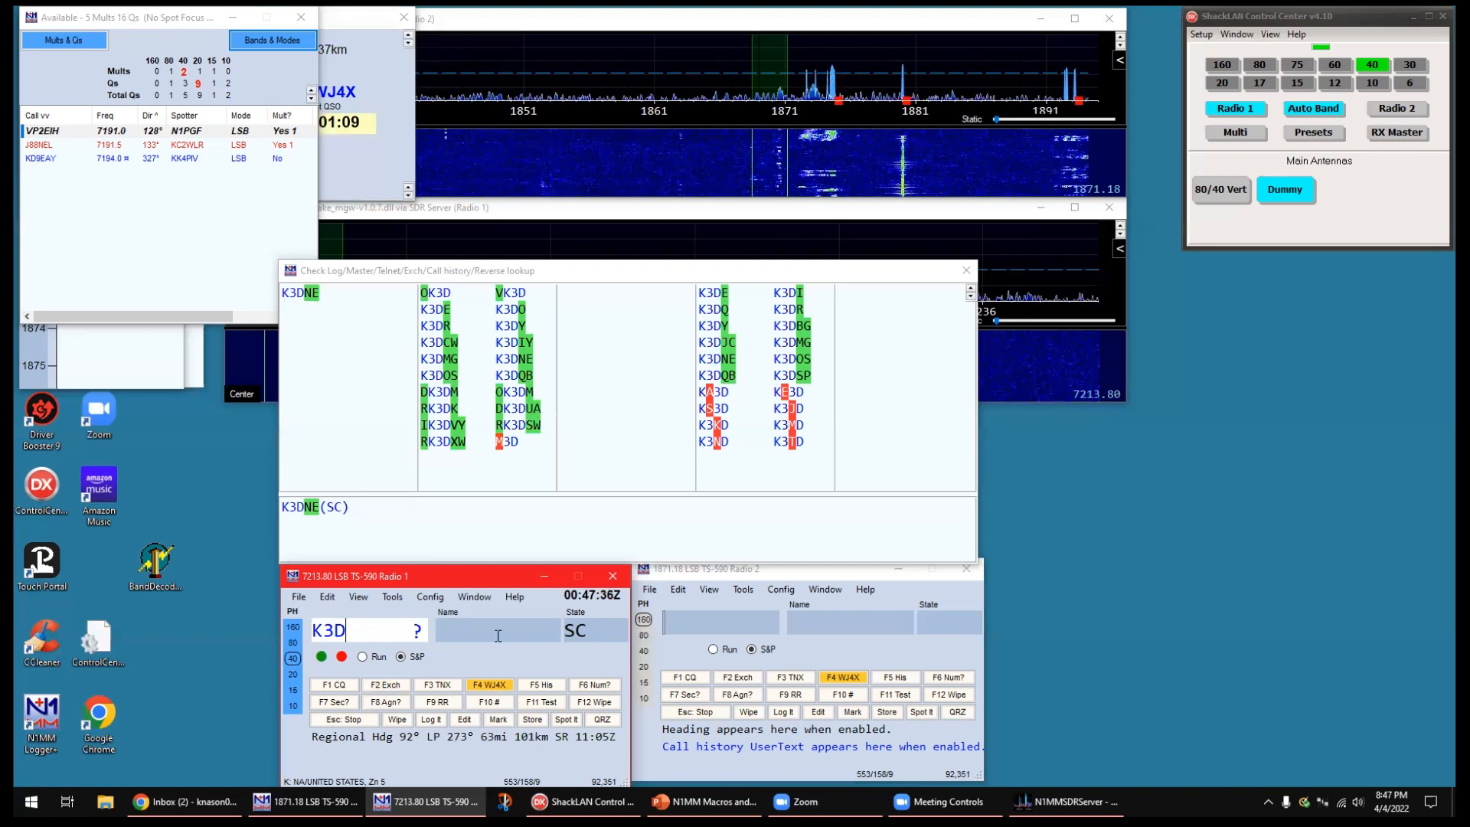
pyautogui.write('NE')
pyautogui.press('space')
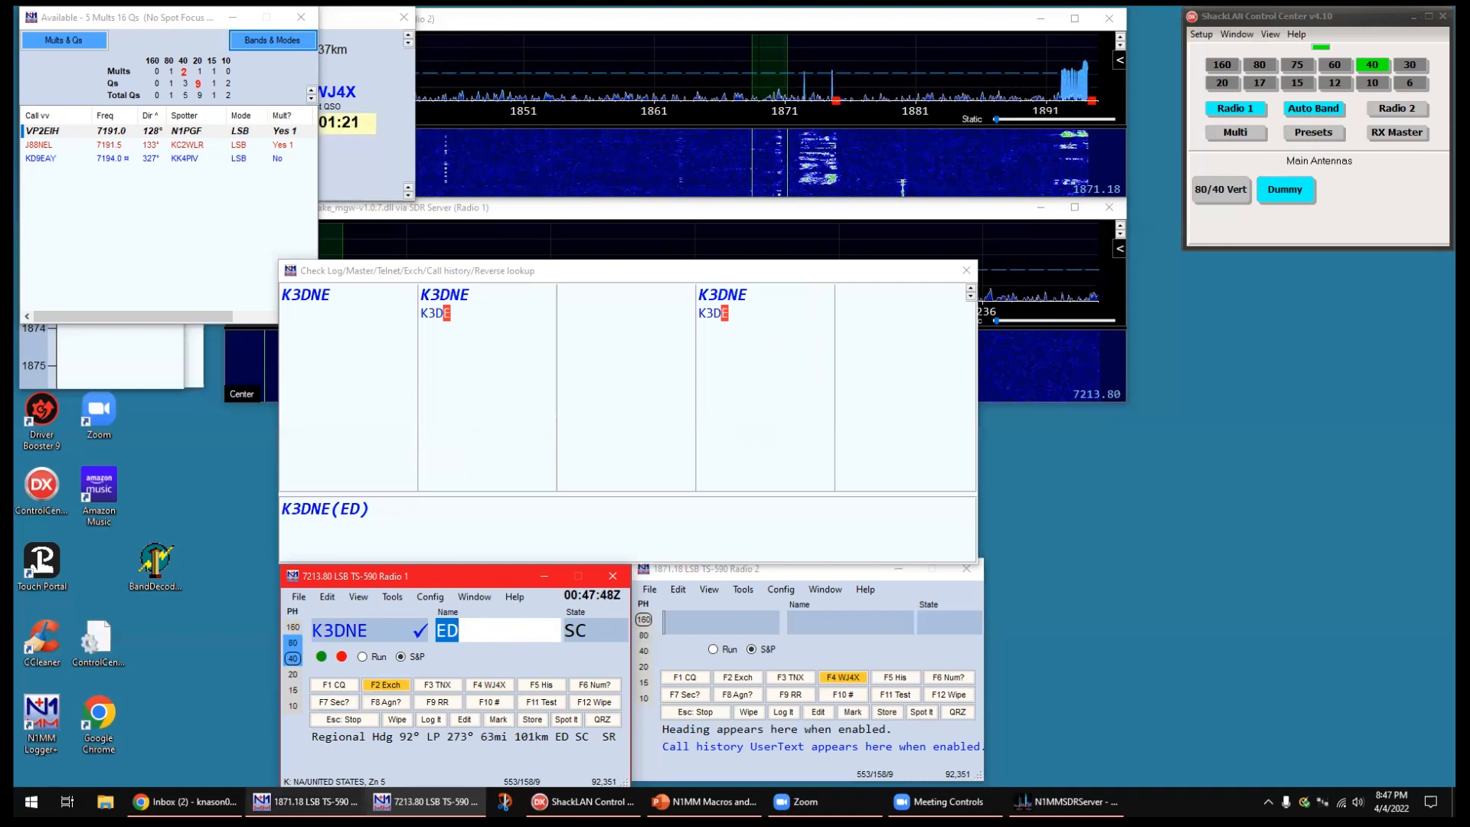
# - Switch to the PowerPoint presentation, start the slide show from slide 44, and advance to the Mult & Q Window slide
pyautogui.click(703, 801)
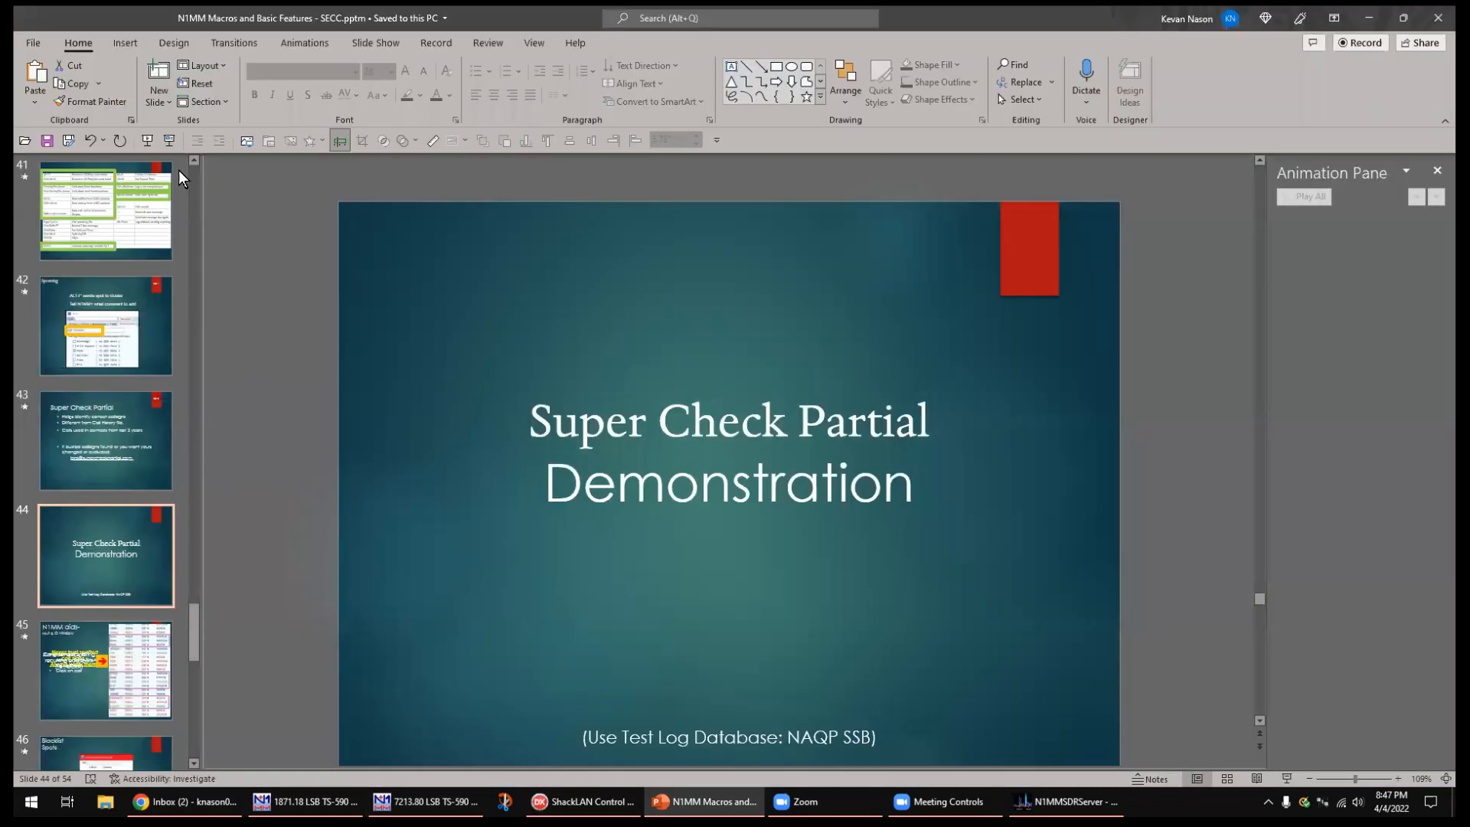
pyautogui.hotkey('shift', 'F5')
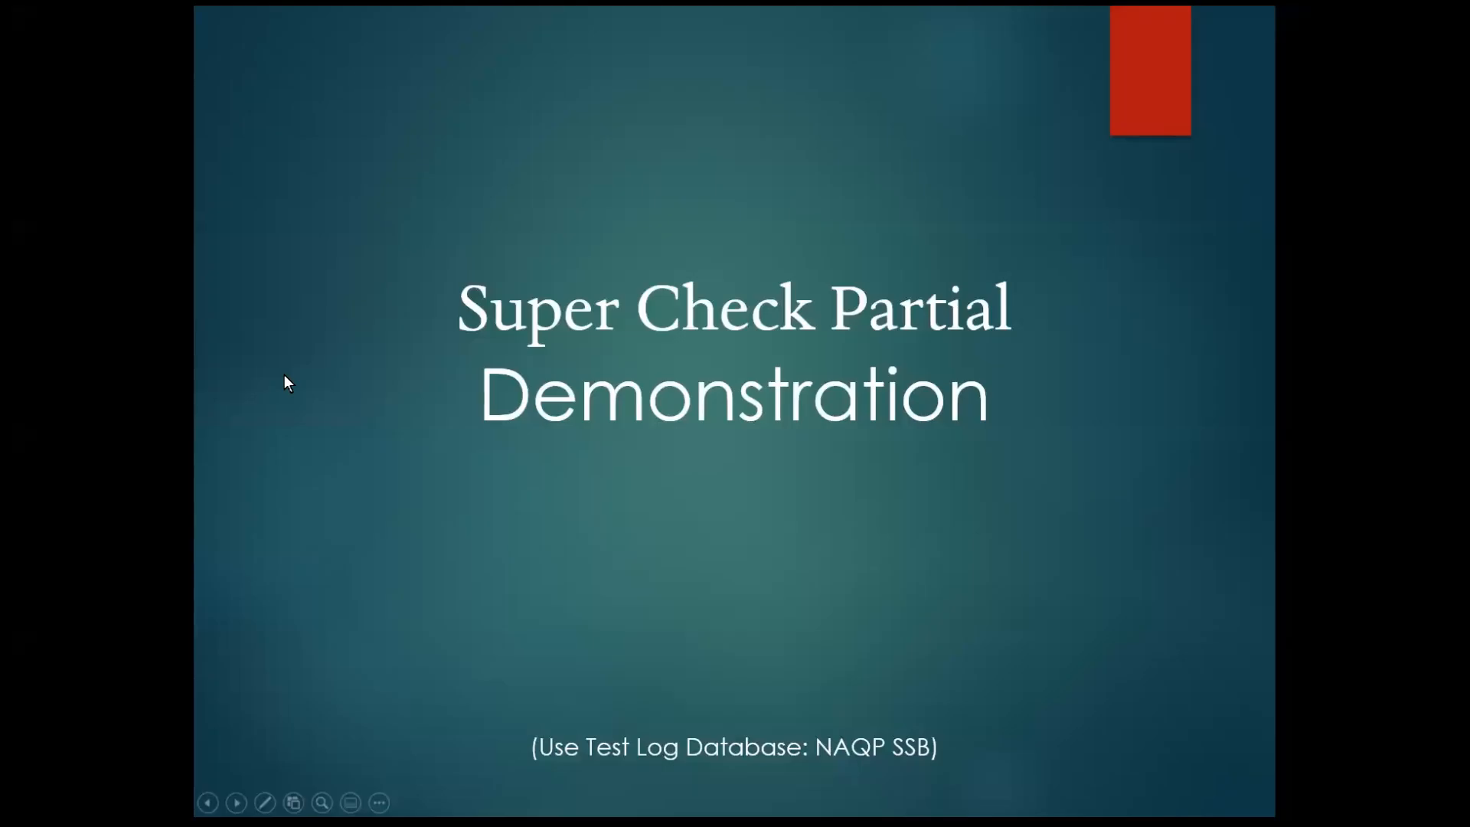
pyautogui.click(284, 374)
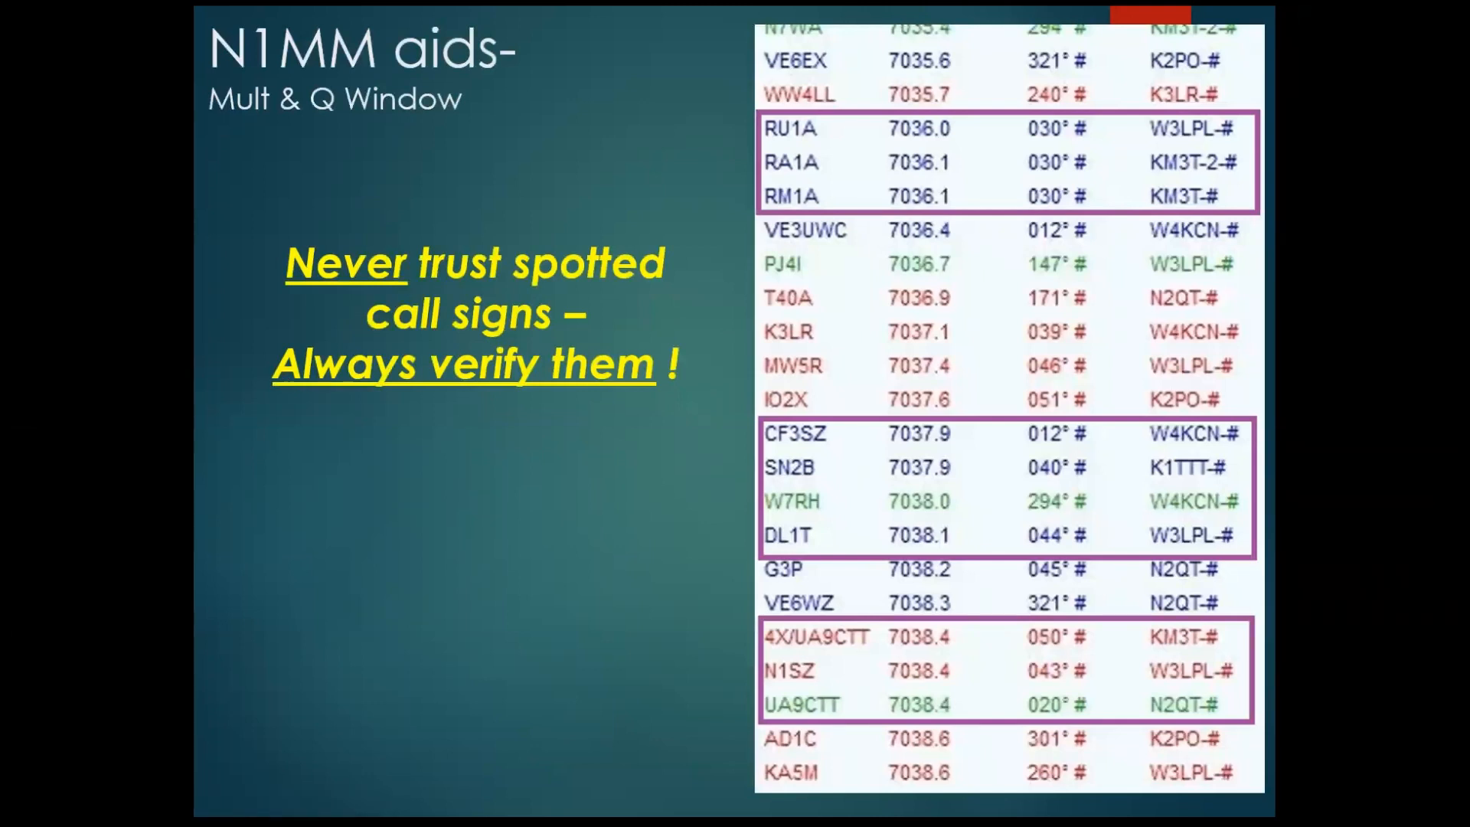